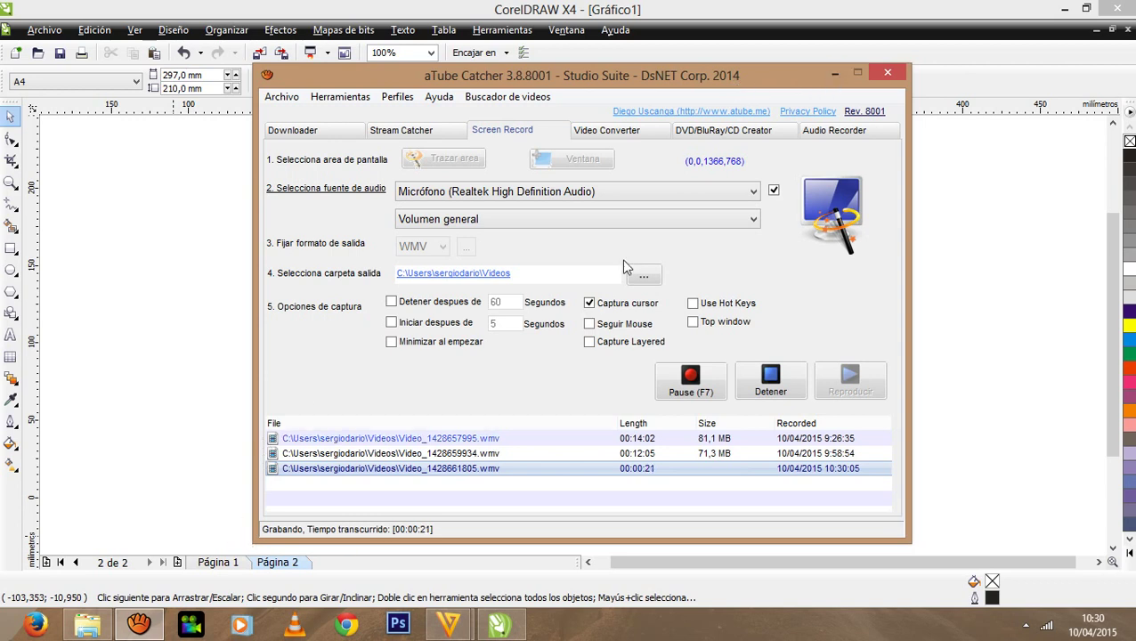
- Minimise the aTube Catcher window and review Página 1 and Página 2 of the CorelDRAW drawing
click(835, 75)
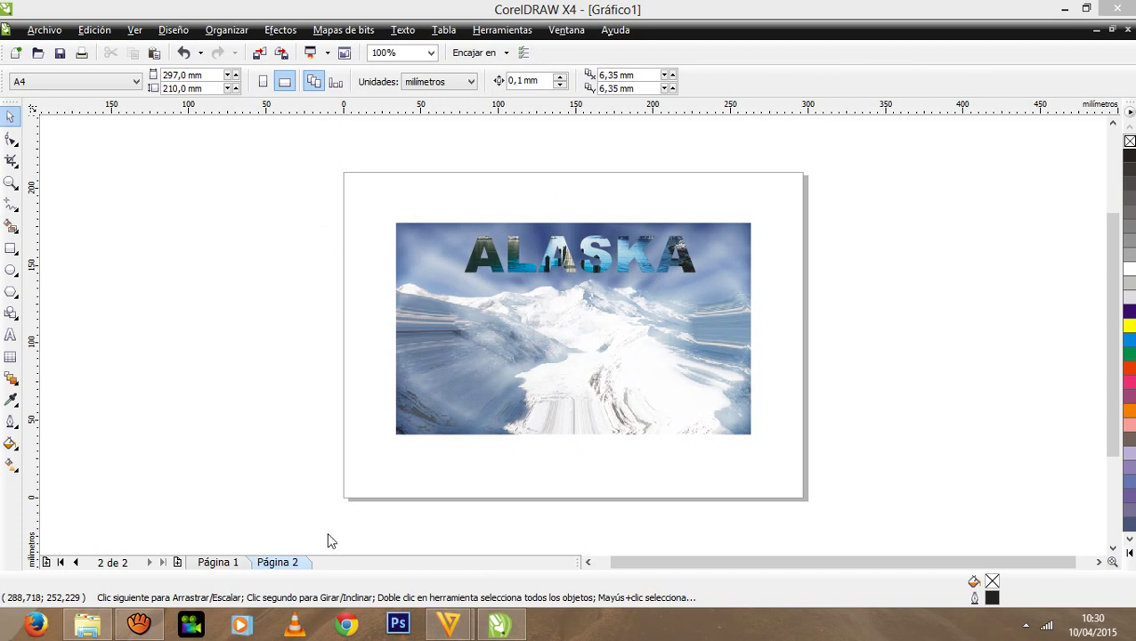
click(227, 566)
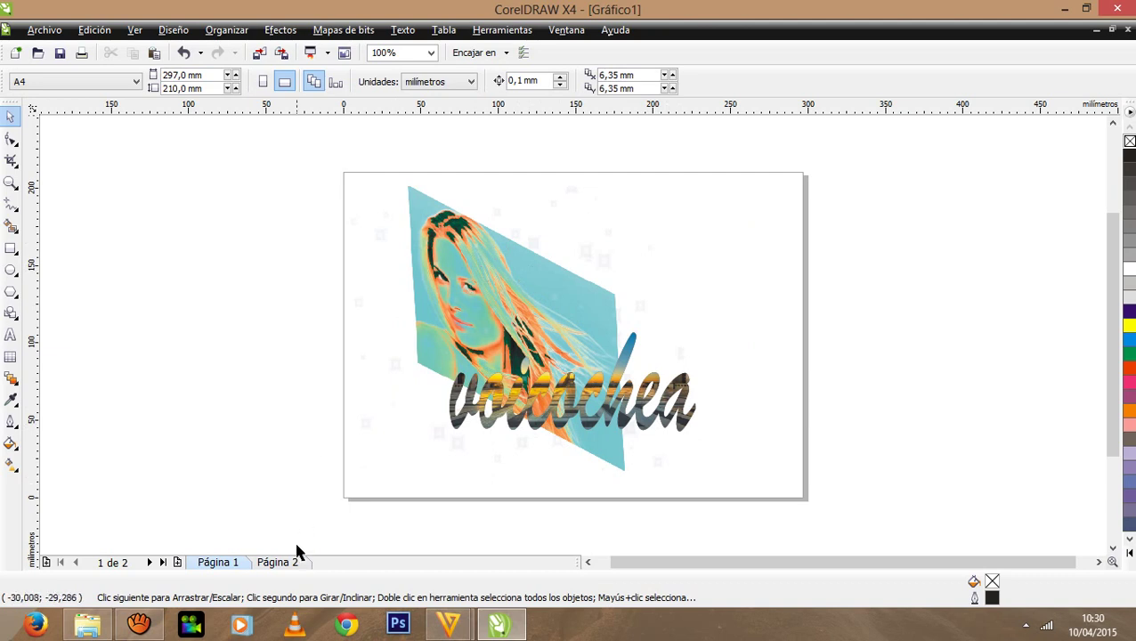
click(296, 563)
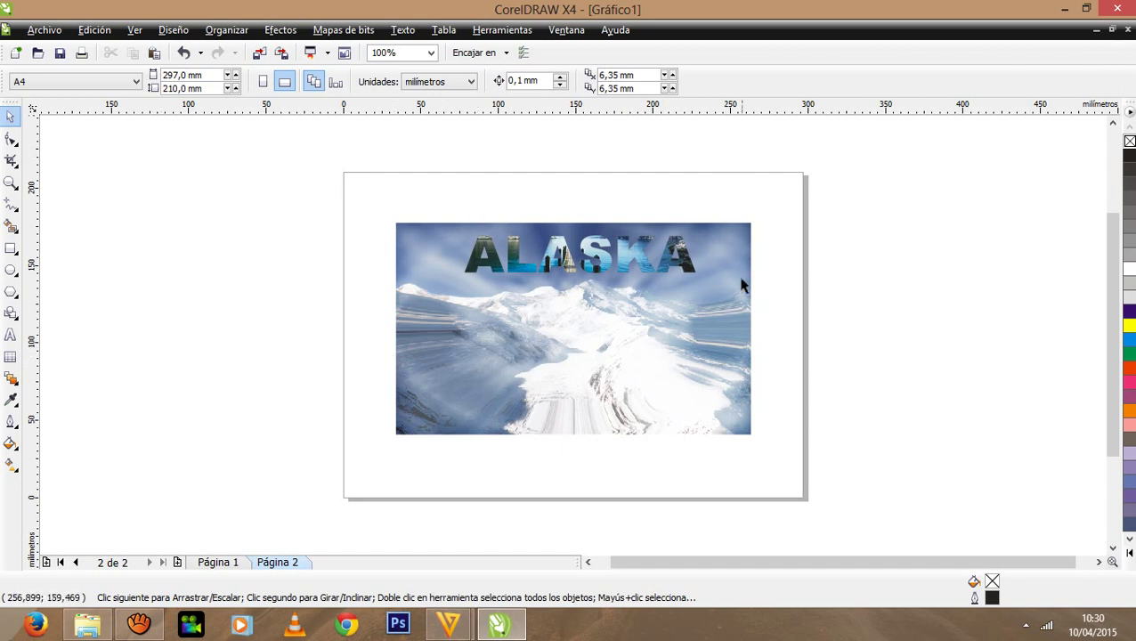
- Save the two-page drawing under the new name Gráfico2.cdr, declining to replace the existing Gráfico1.cdr
click(44, 30)
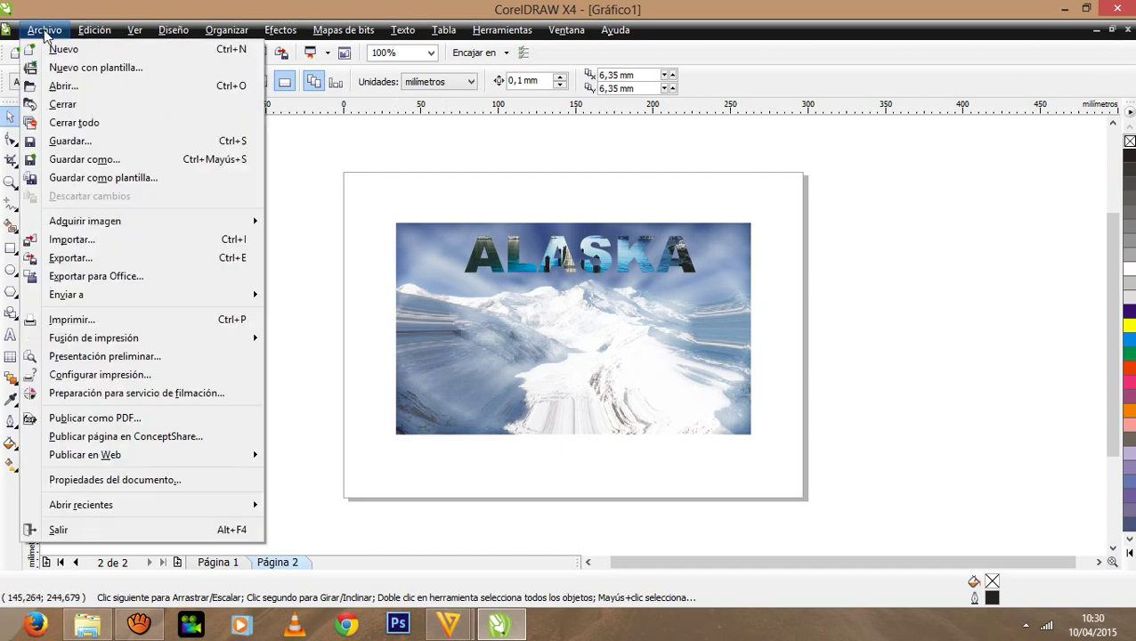
click(78, 157)
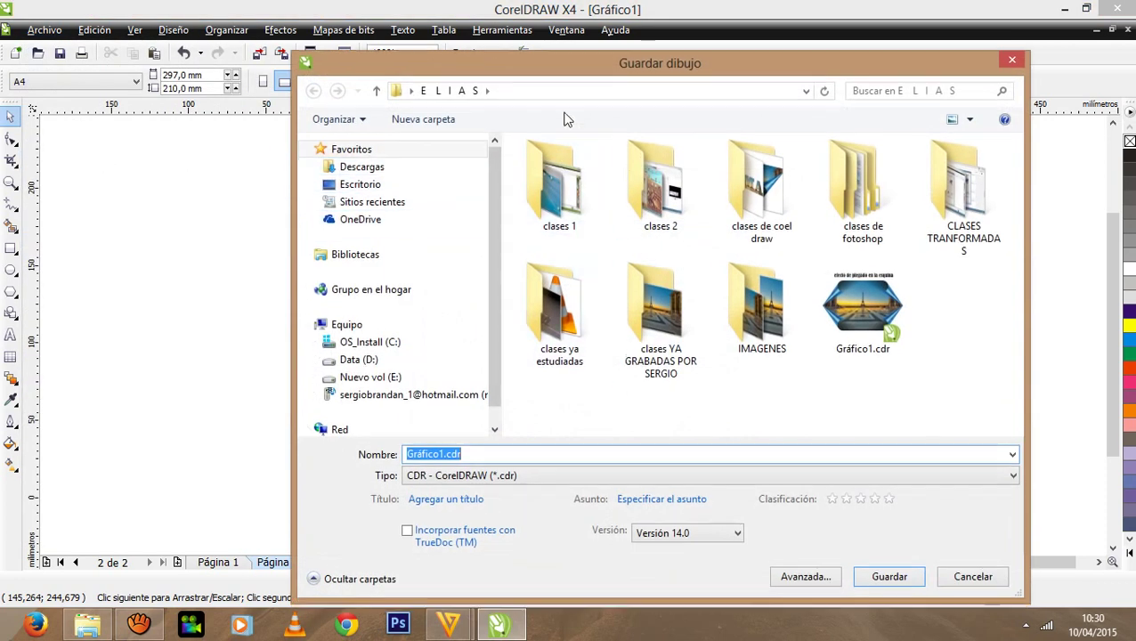
click(877, 576)
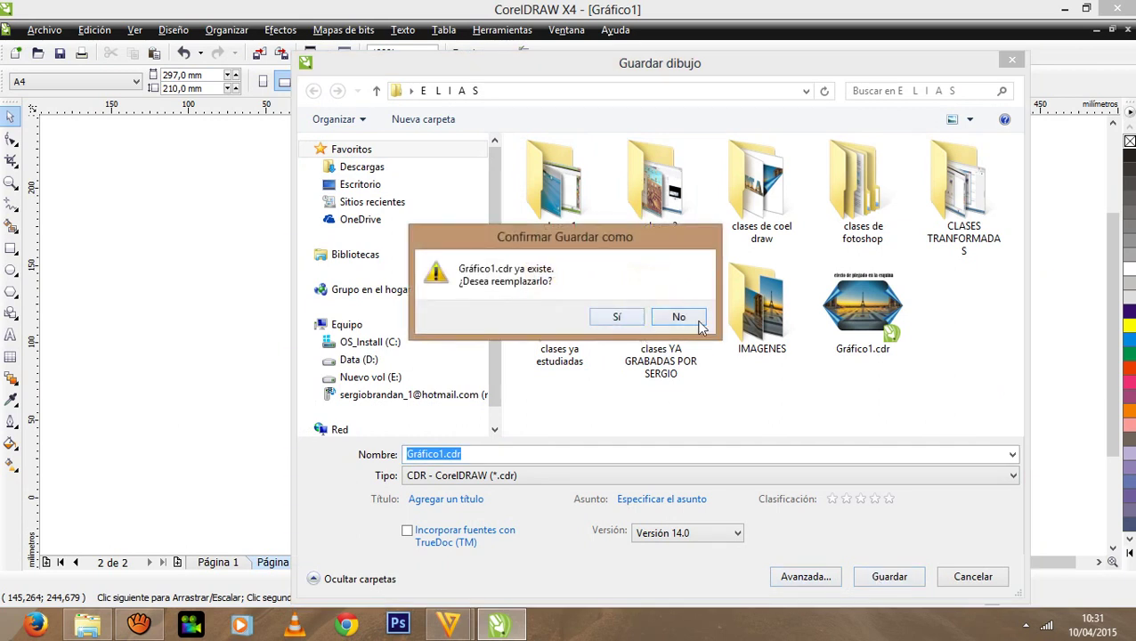
click(695, 320)
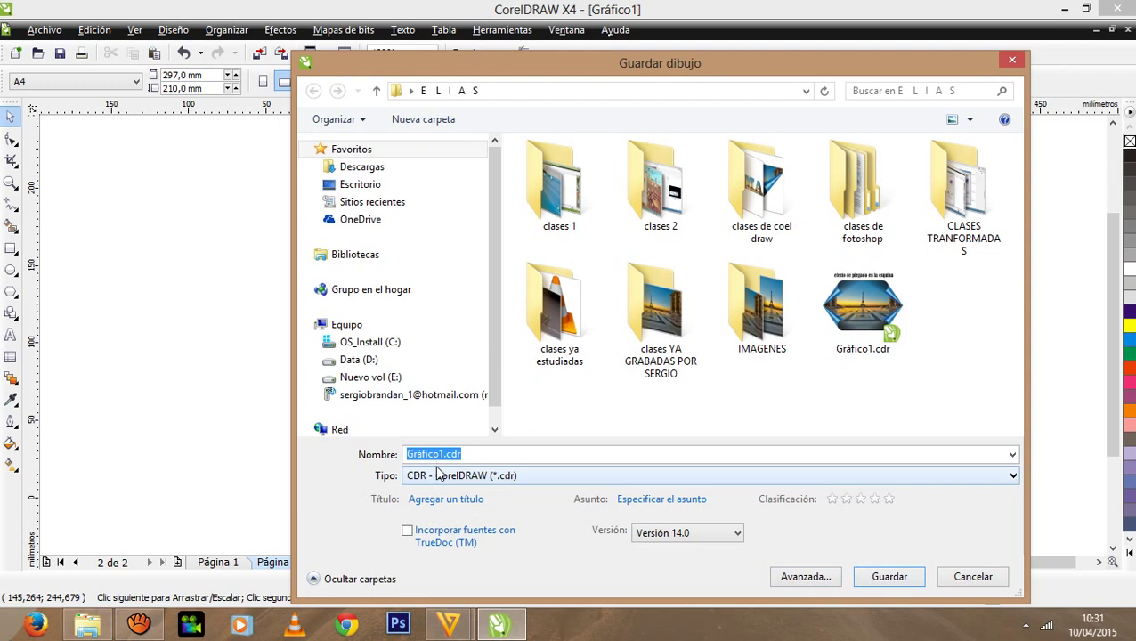
click(886, 579)
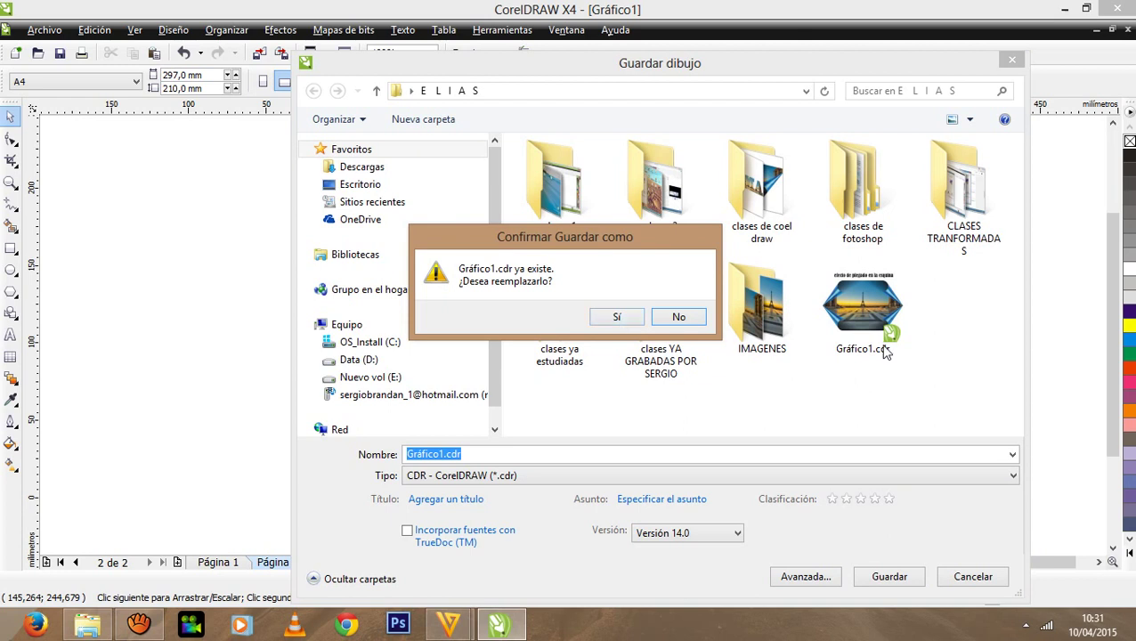
click(665, 321)
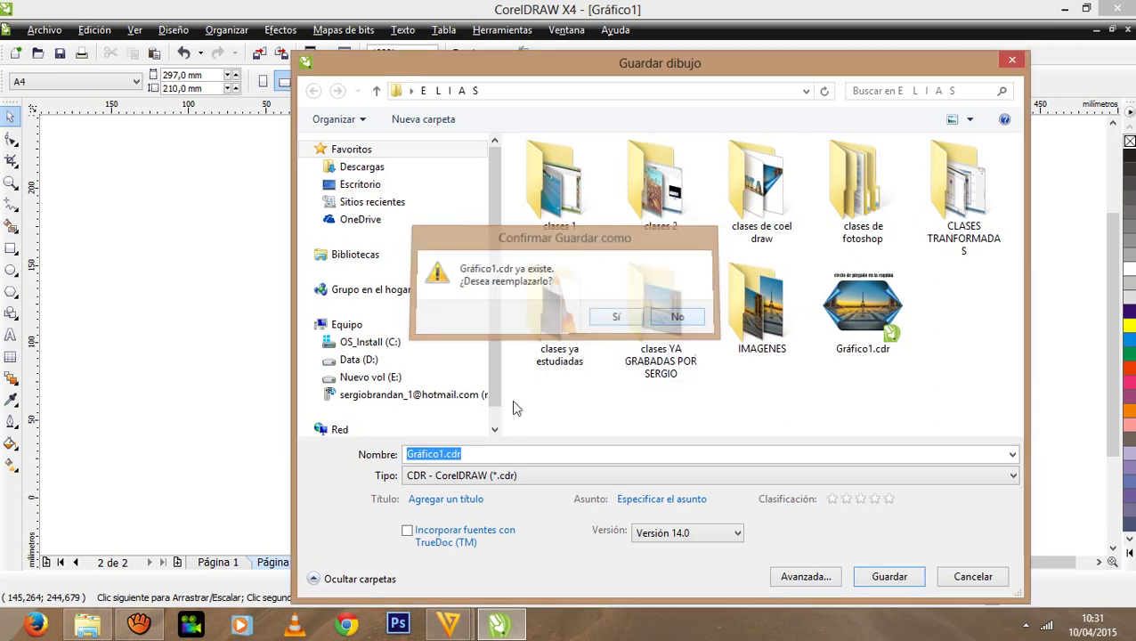
click(443, 451)
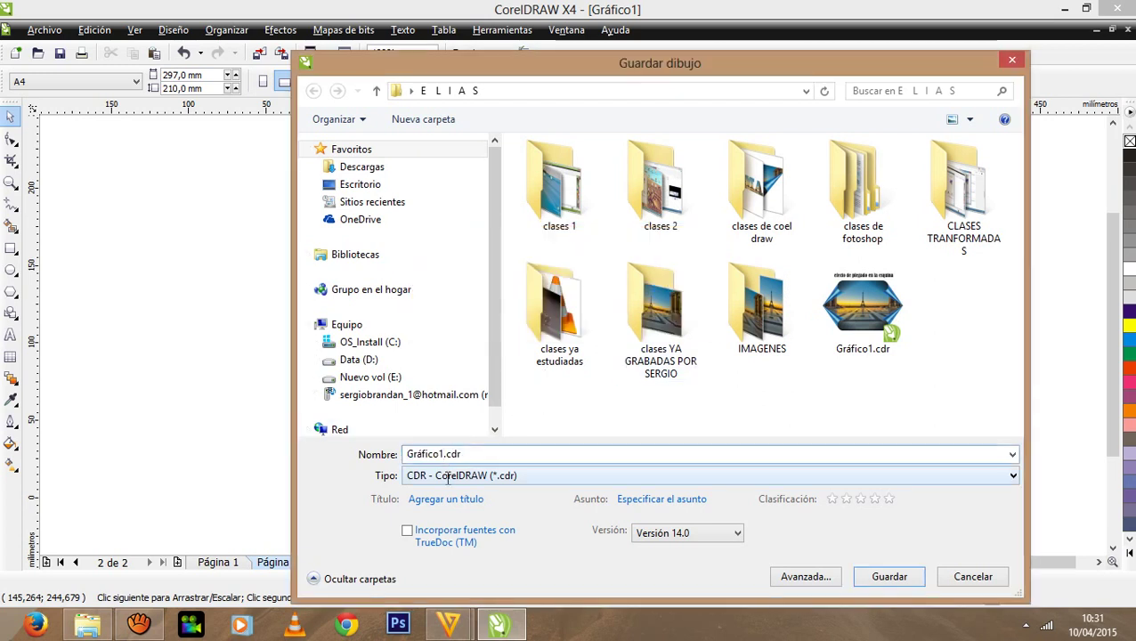
text(2)
click(880, 577)
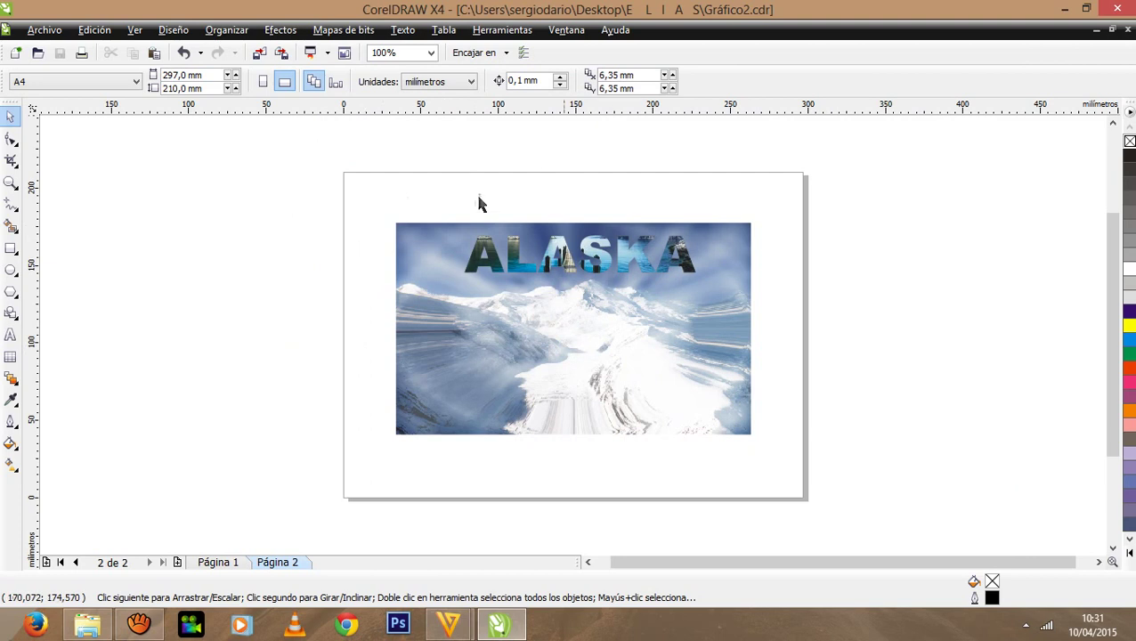
- Check both pages of the saved Gráfico2.cdr once more and close that document
click(221, 568)
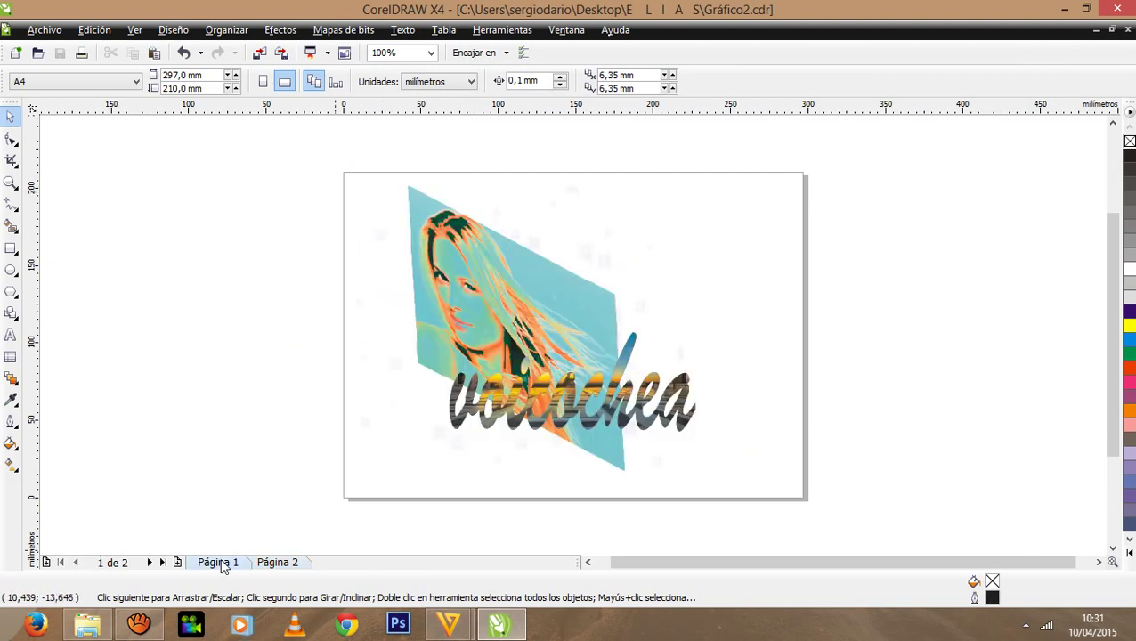
click(278, 563)
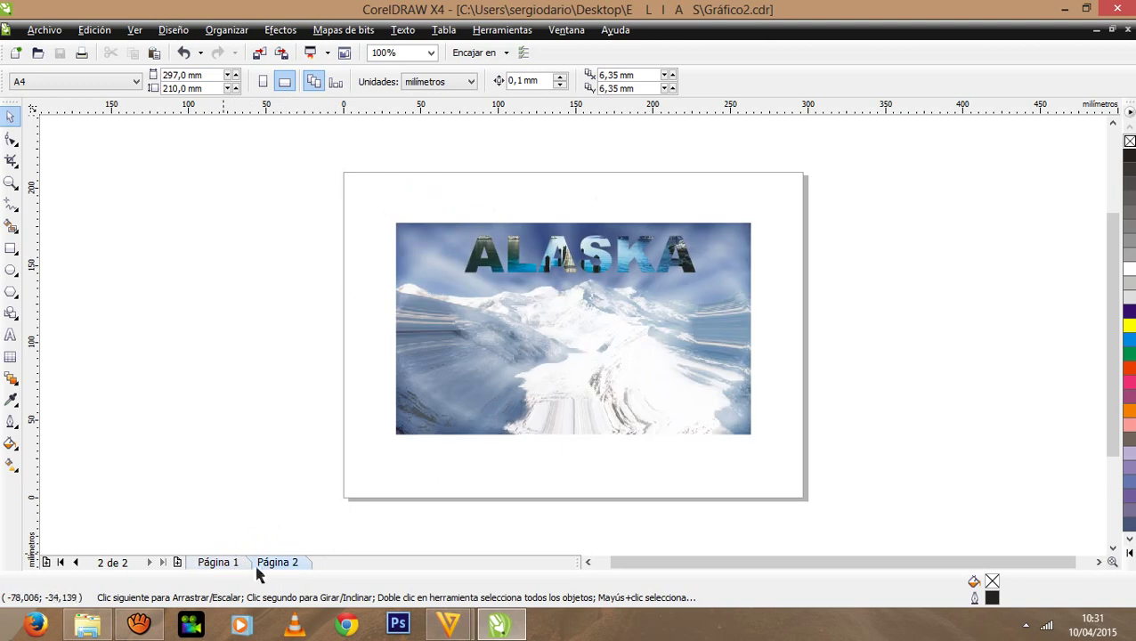
drag(276, 570, 245, 567)
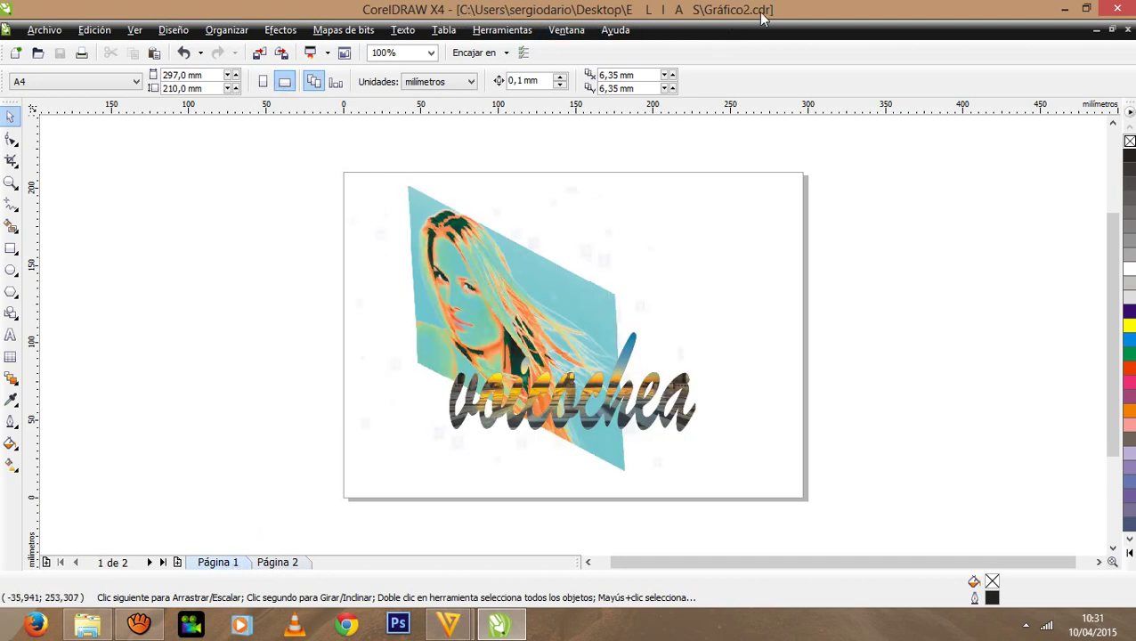
click(1126, 30)
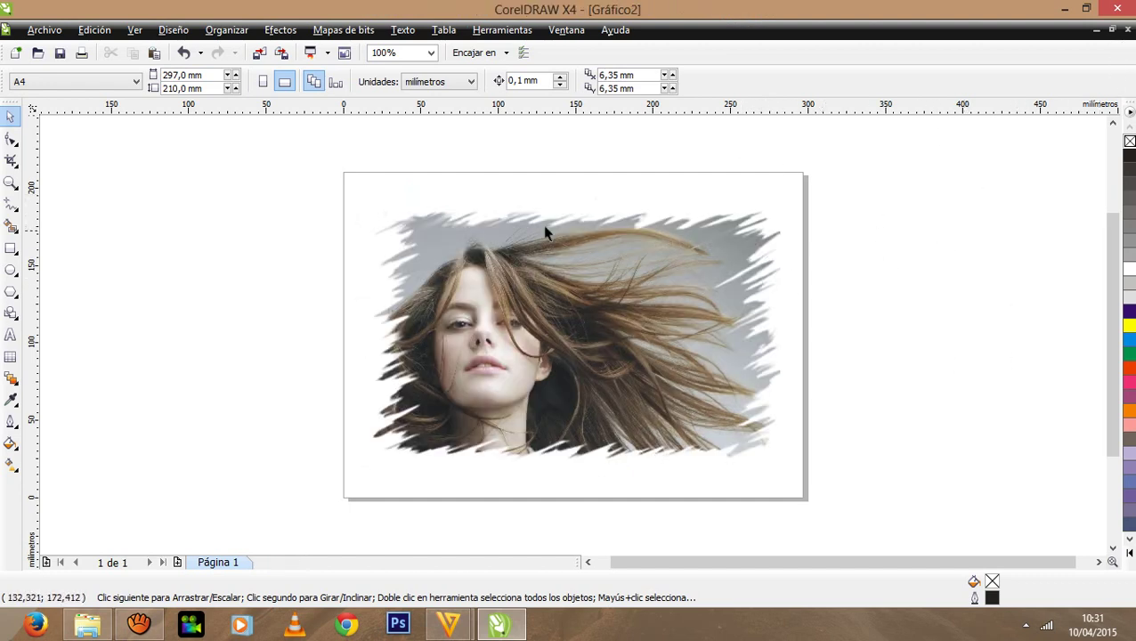
- Save the remaining open drawing with the woman's photo as EFECTO CUADRADO.cdr in CorelDRAW format
click(41, 32)
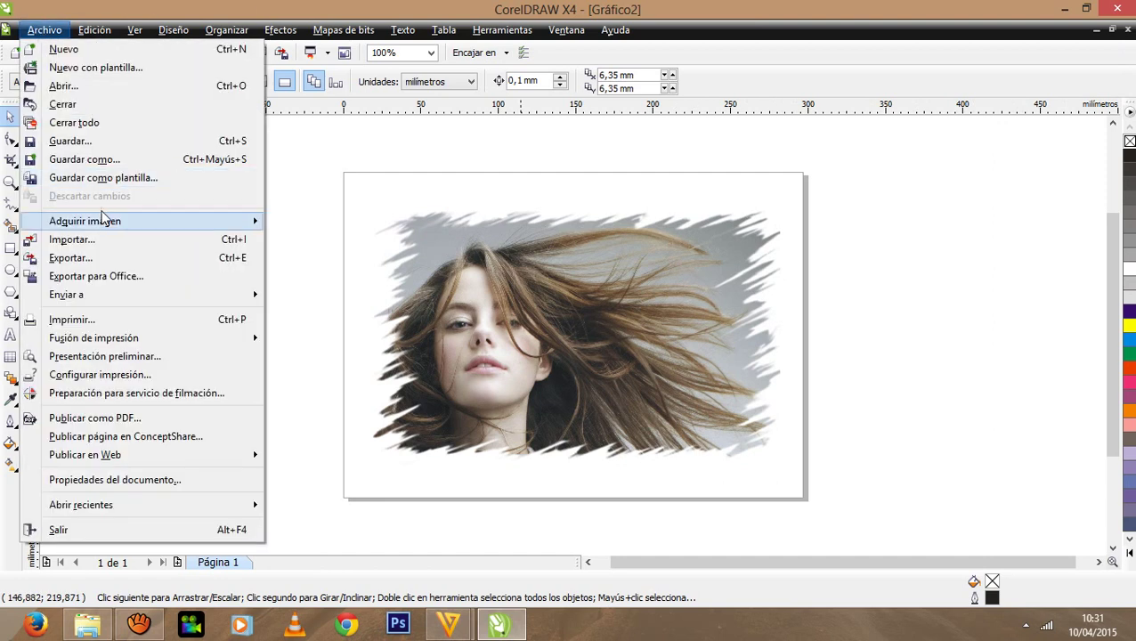
click(119, 160)
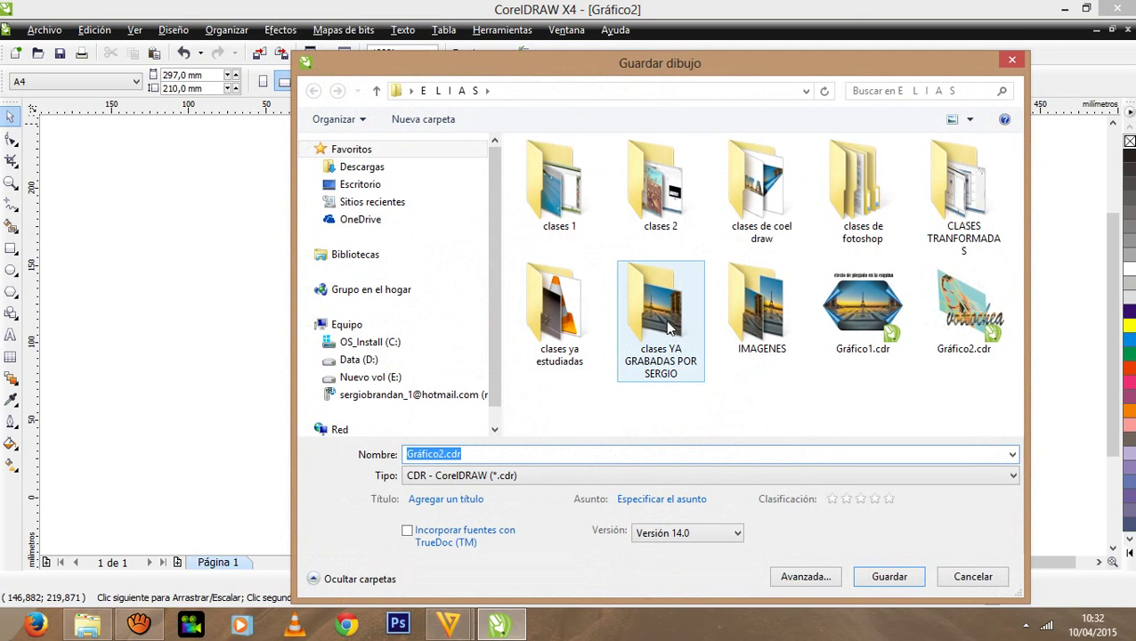
click(446, 455)
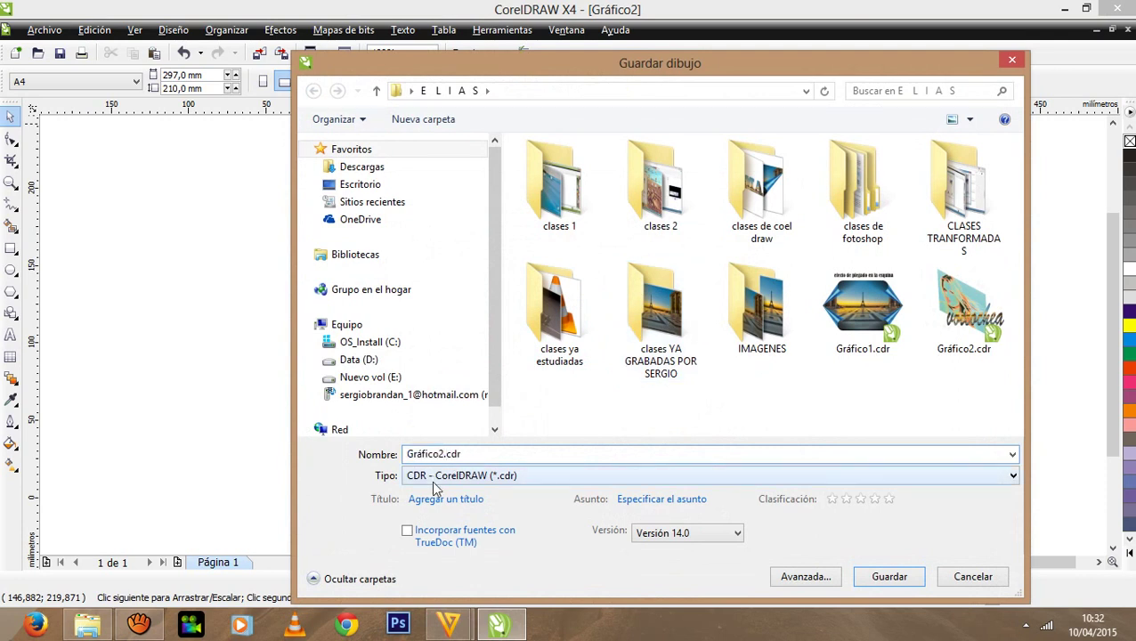
text(3)
drag(442, 455, 400, 454)
key(BackSpace)
text(EFECTO CUADRADO)
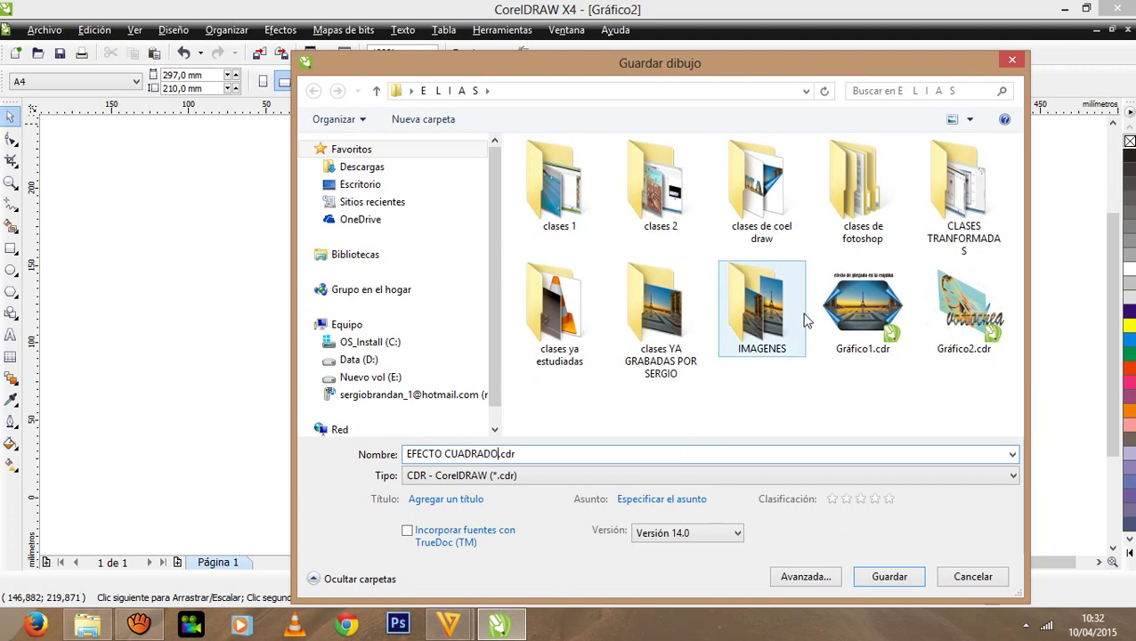
click(889, 577)
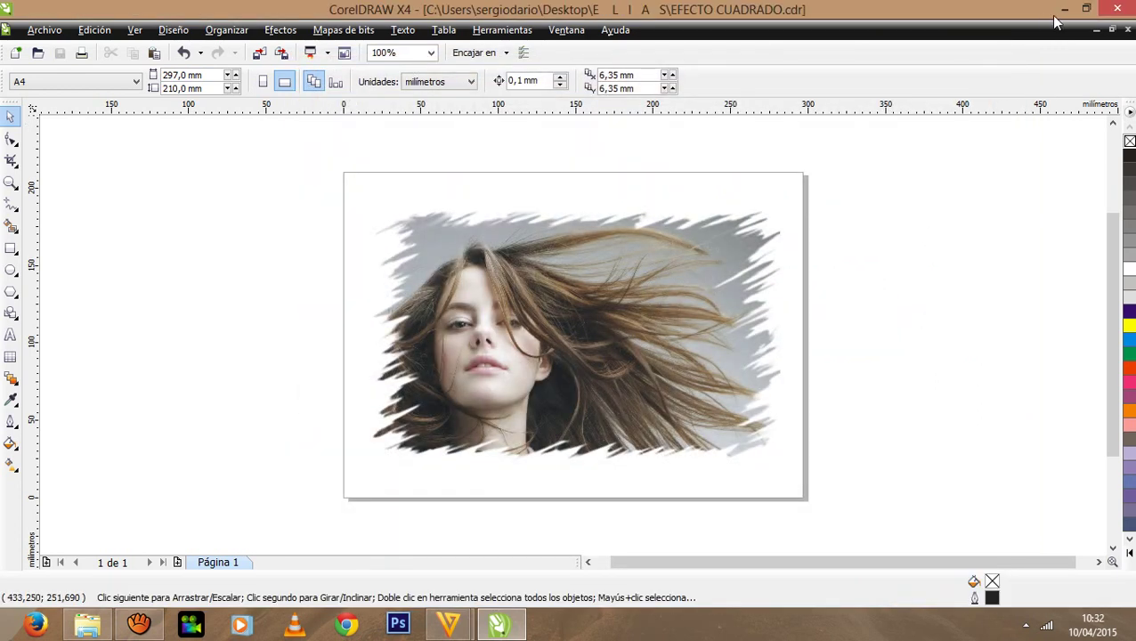
- Minimise CorelDRAW, dismiss the video conversion report, minimise the converter, and open the desktop folder holding the saved drawings
click(1064, 9)
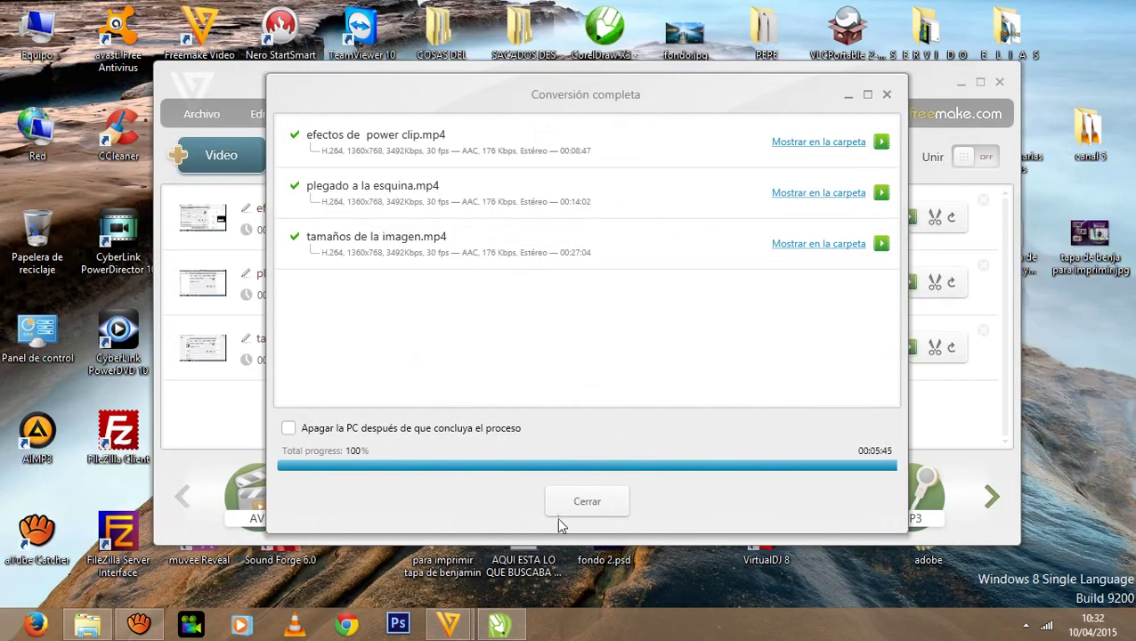
click(609, 508)
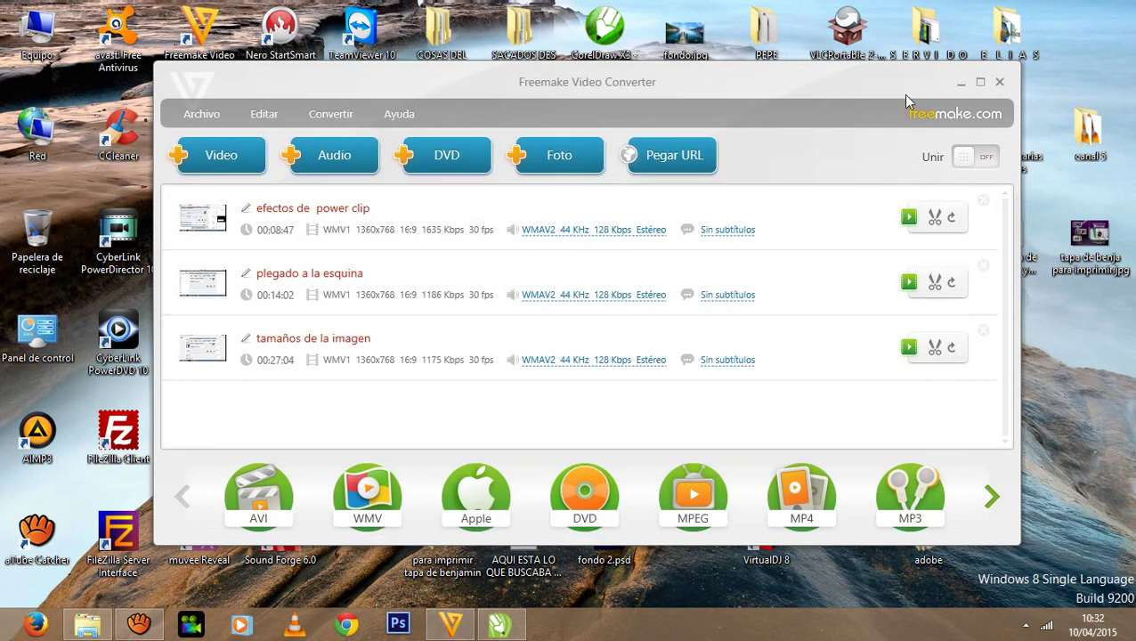
click(961, 83)
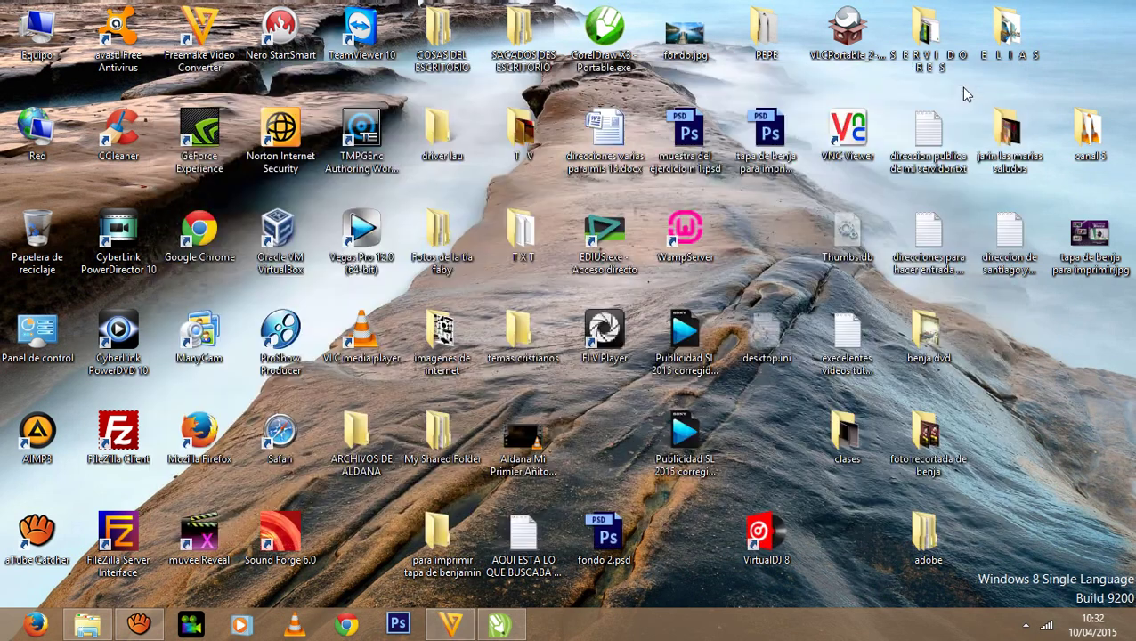
double_click(1015, 49)
double_click(527, 67)
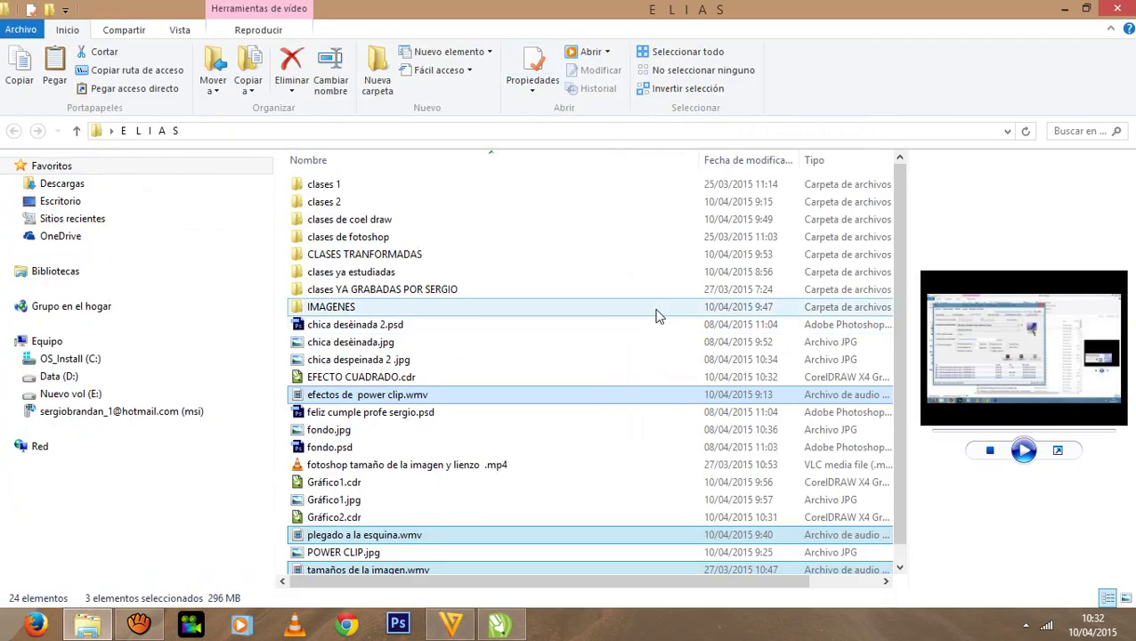
- Cut the files Gráfico2.cdr, Gráfico1.jpg, Gráfico1.cdr and EFECTO CUADRADO.cdr together
click(353, 518)
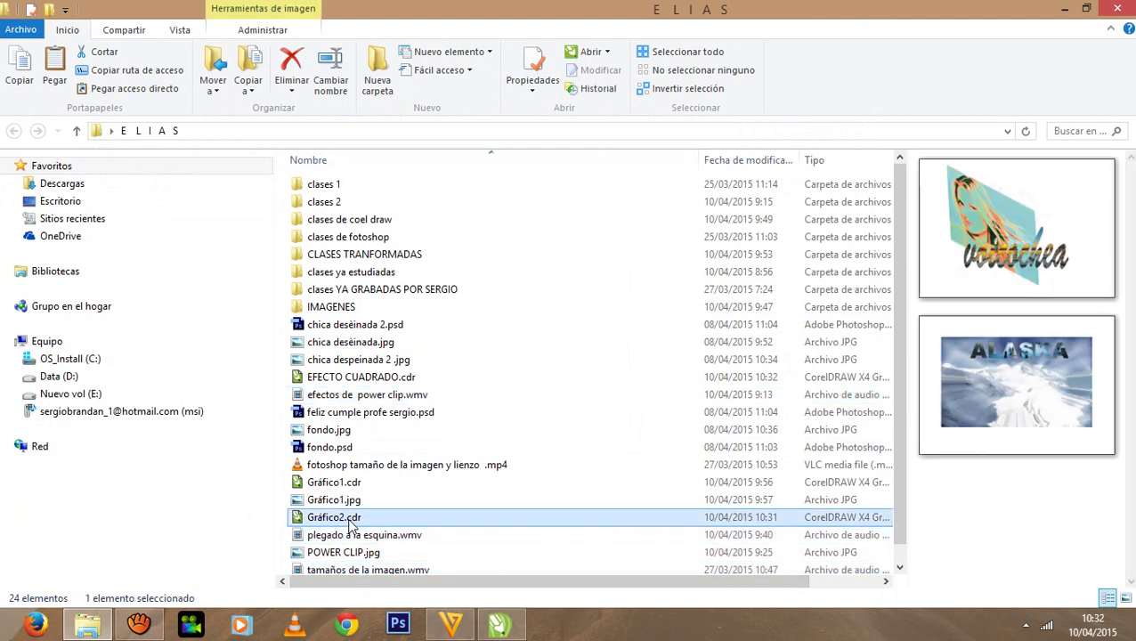
ctrl+click(356, 502)
ctrl+click(370, 482)
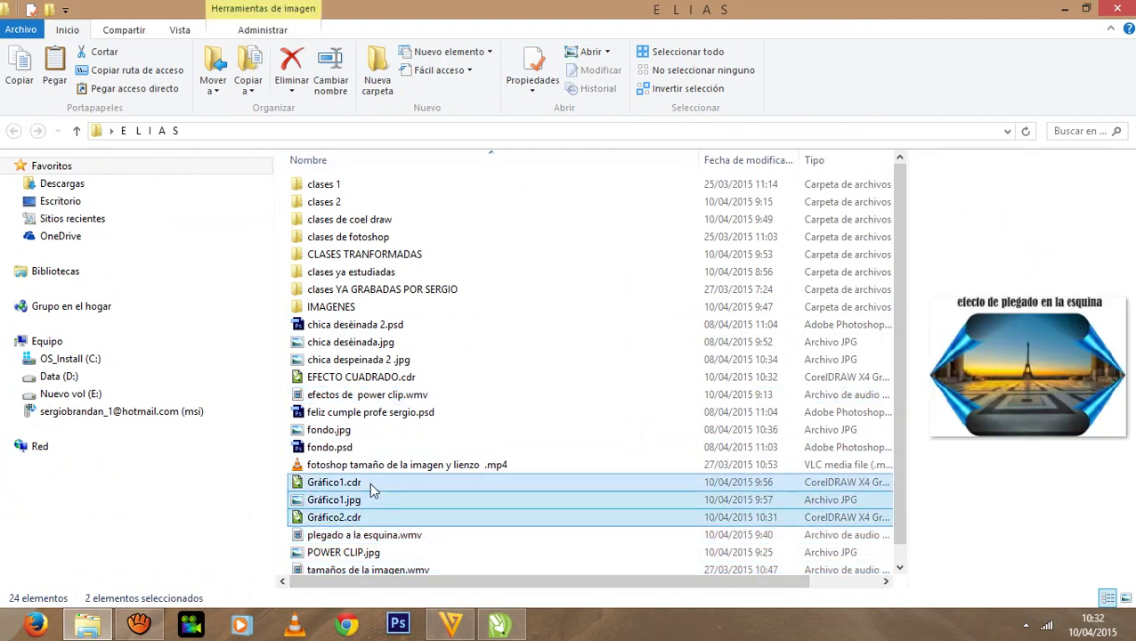
ctrl+click(389, 381)
right_click(389, 381)
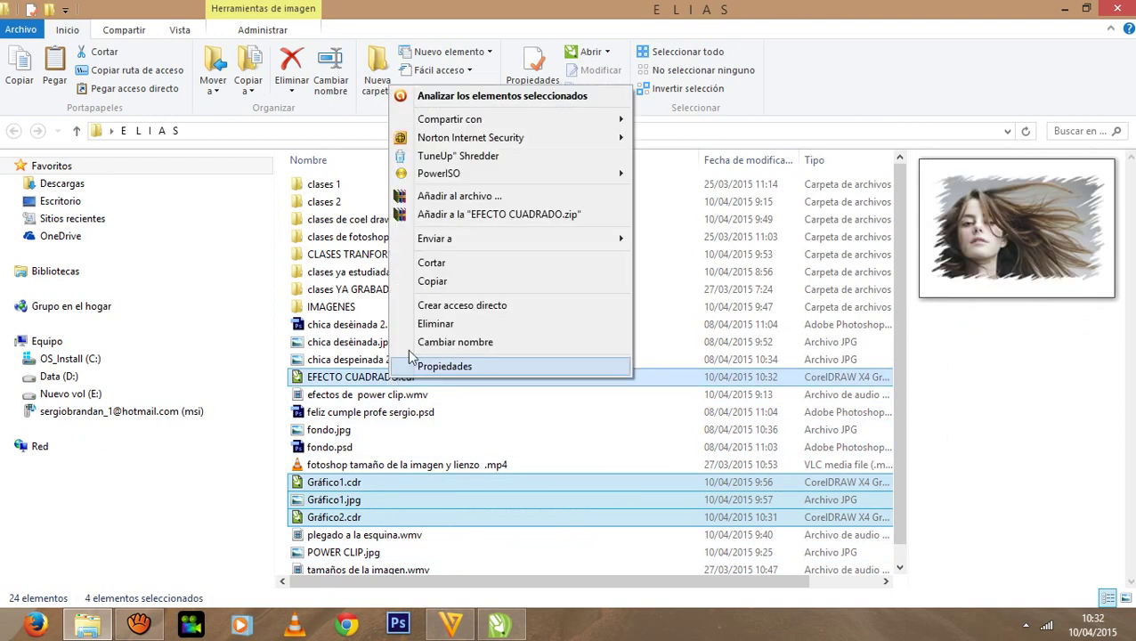
click(431, 279)
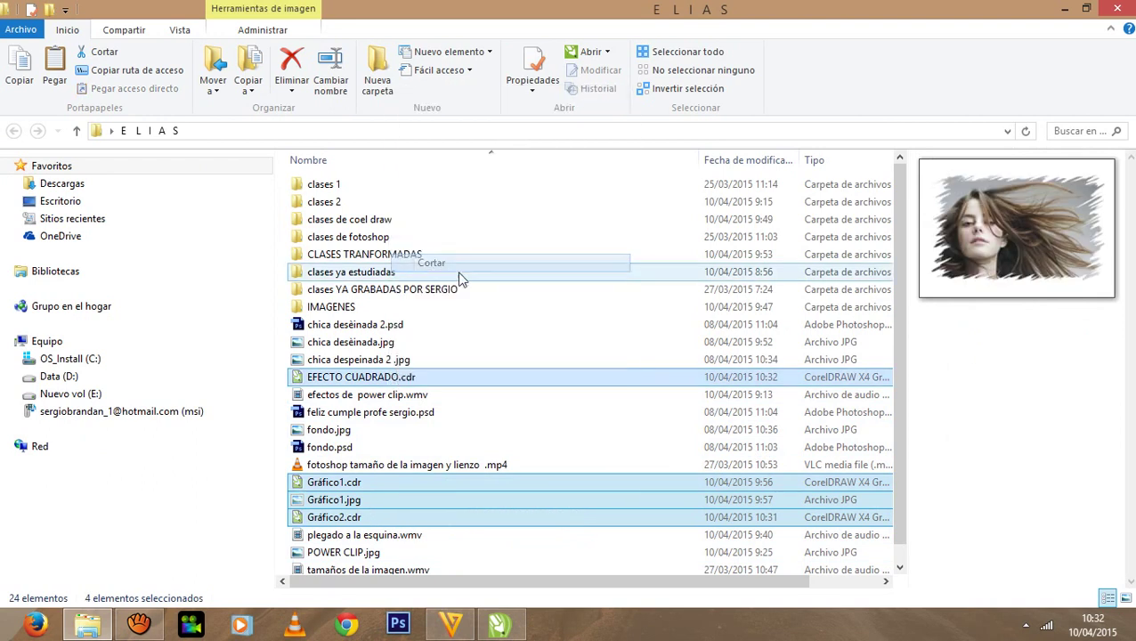
- Paste the cut files into the "clases de coel draw" folder, skipping EFECTO CUADRADO.cdr, and widen the file name column
double_click(365, 218)
right_click(336, 343)
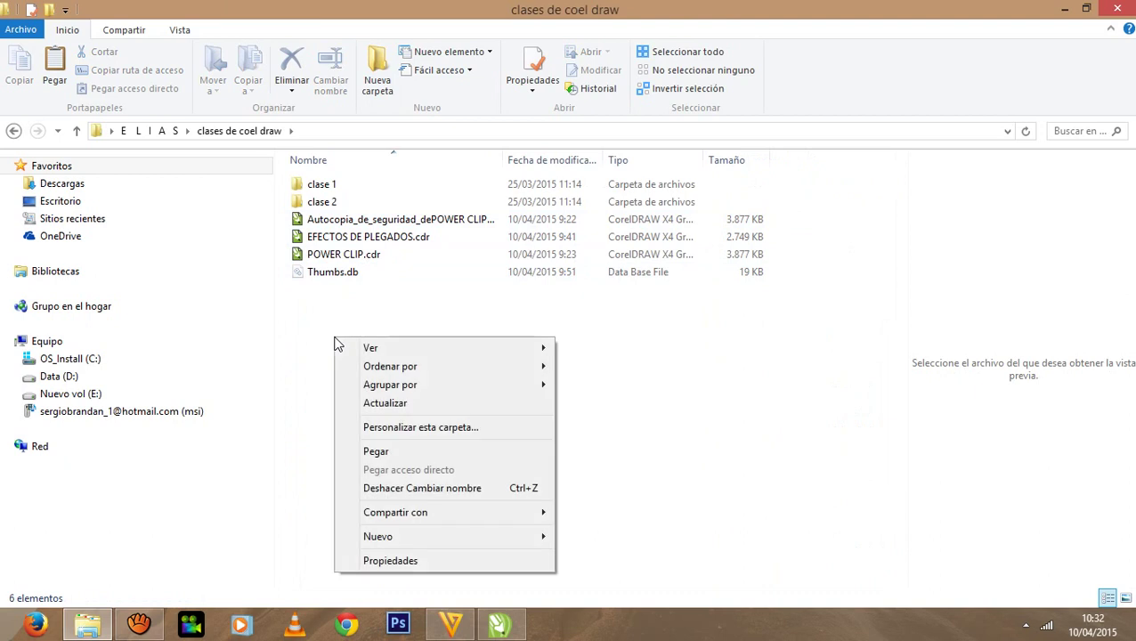
click(395, 453)
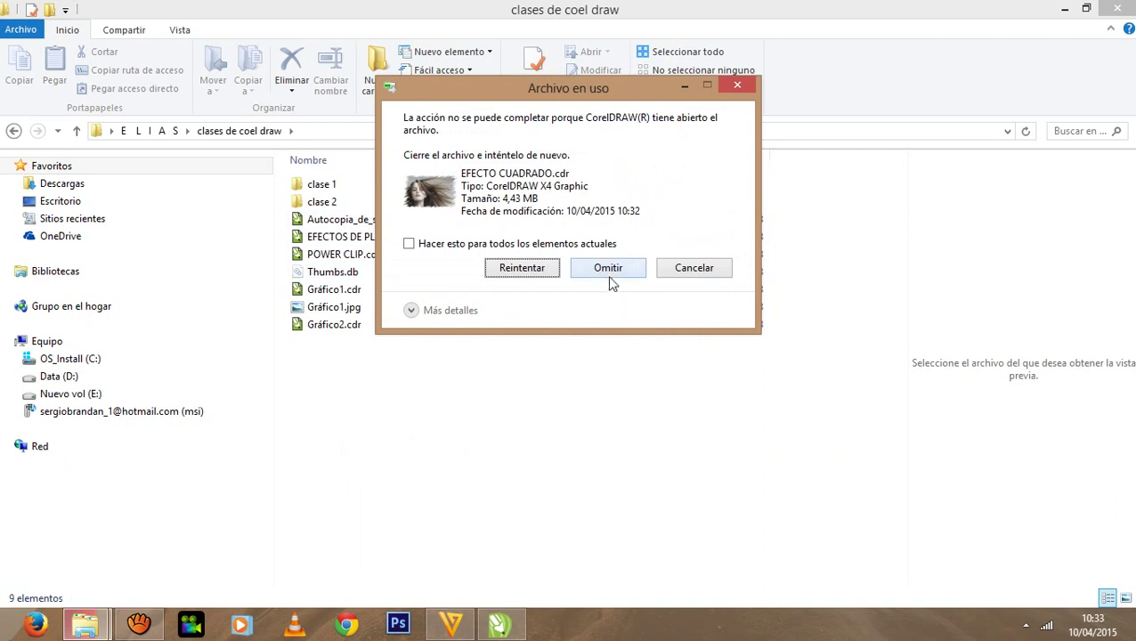
click(611, 273)
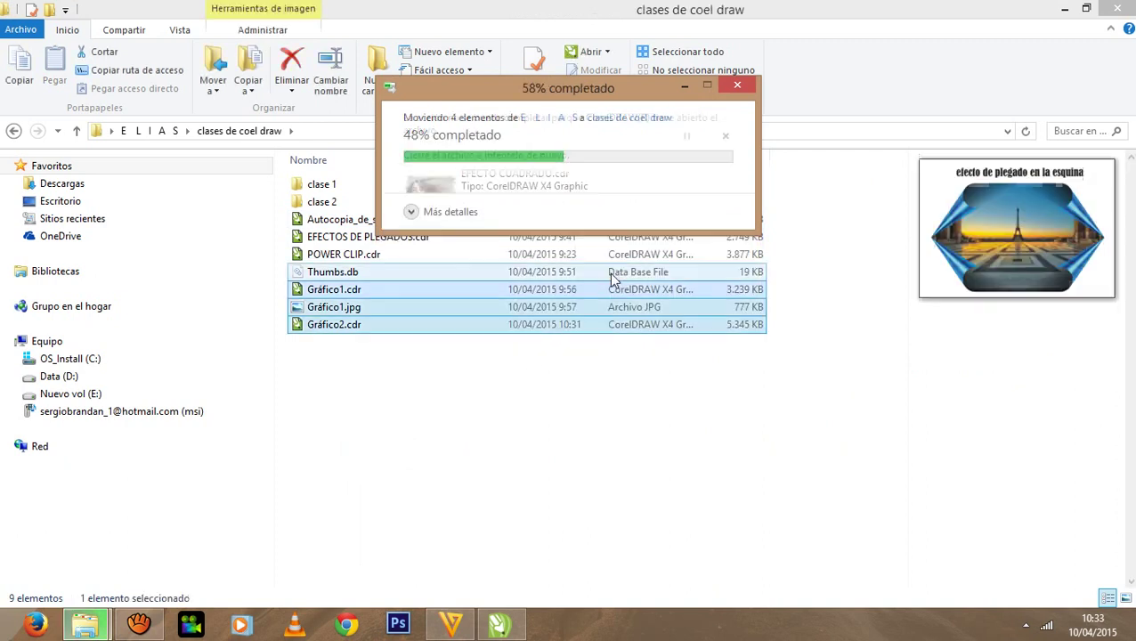
click(475, 439)
drag(504, 160, 594, 168)
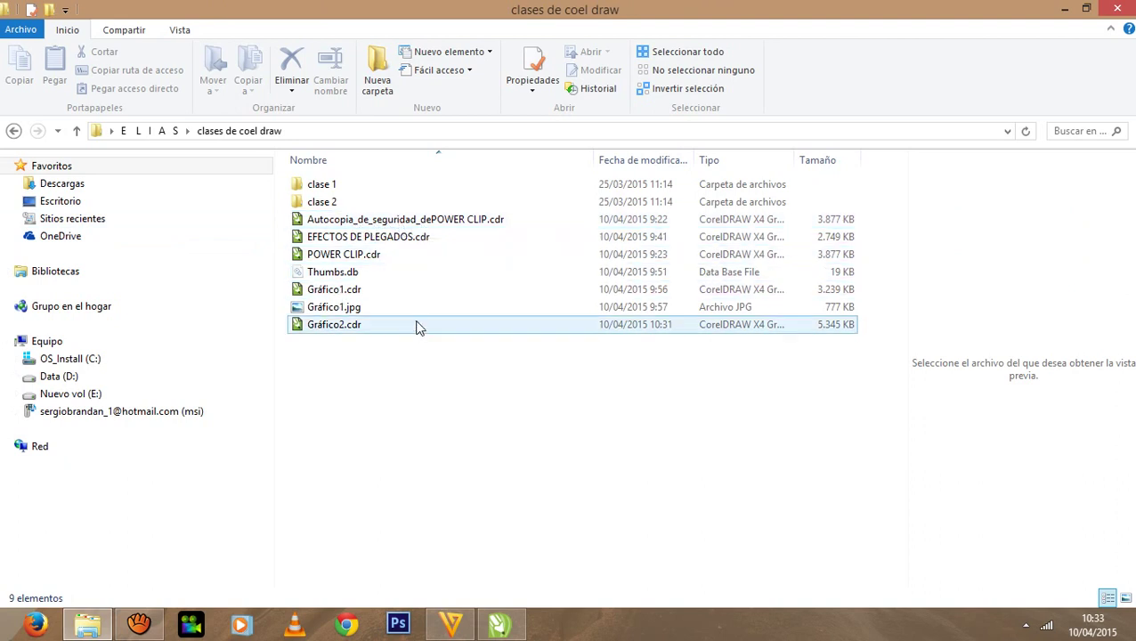
- Close Freemake Video Converter and switch to the aTube Catcher screen recorder
click(451, 623)
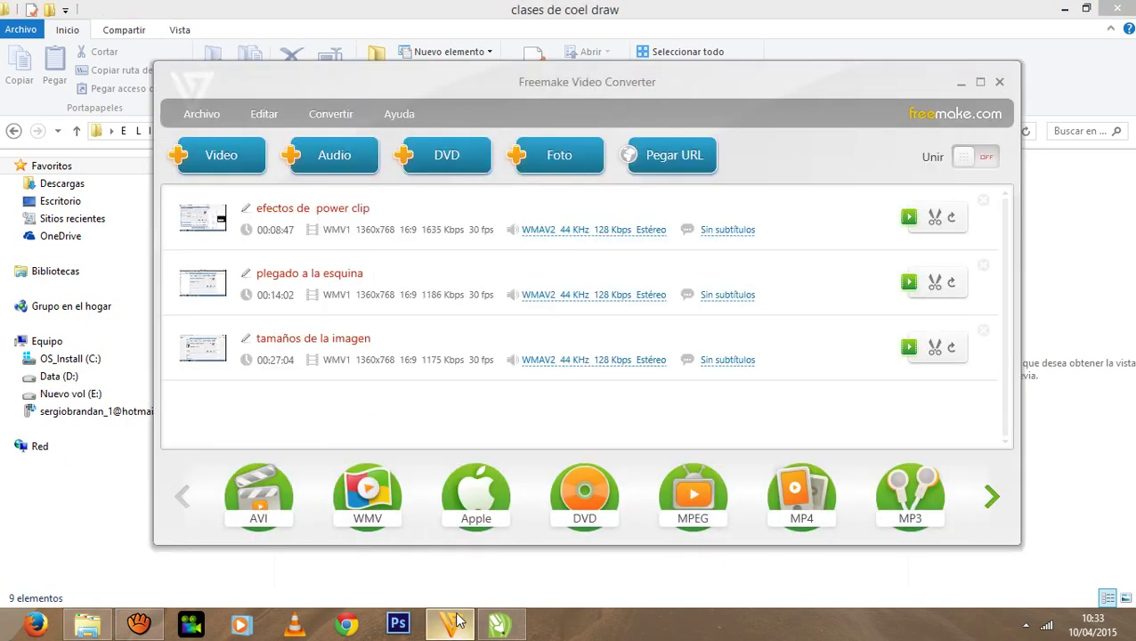
click(999, 82)
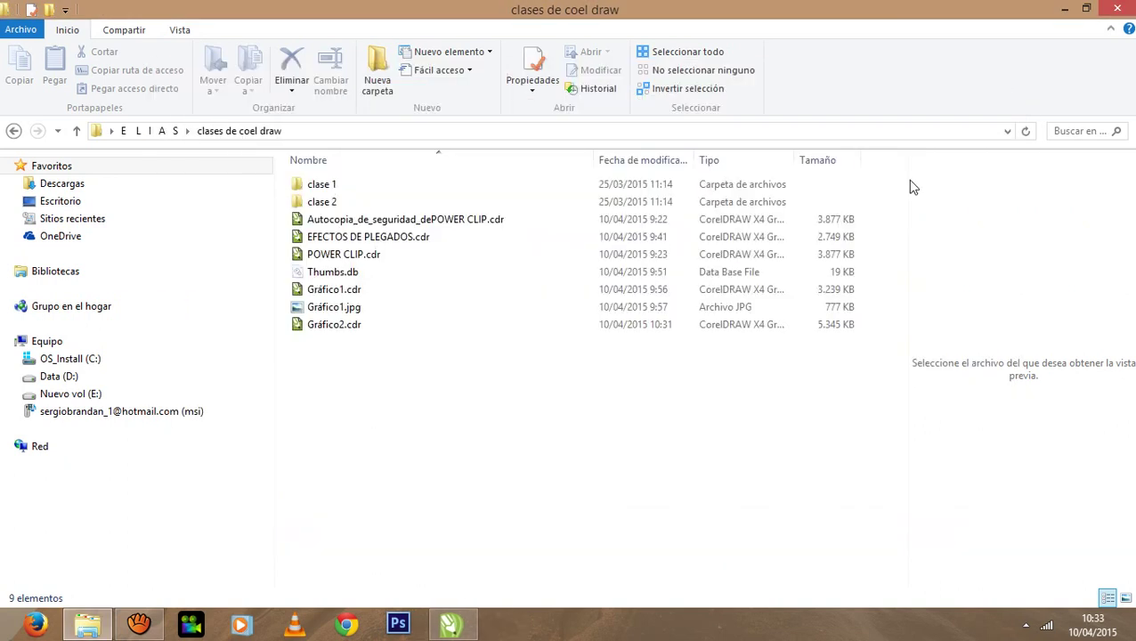
click(138, 623)
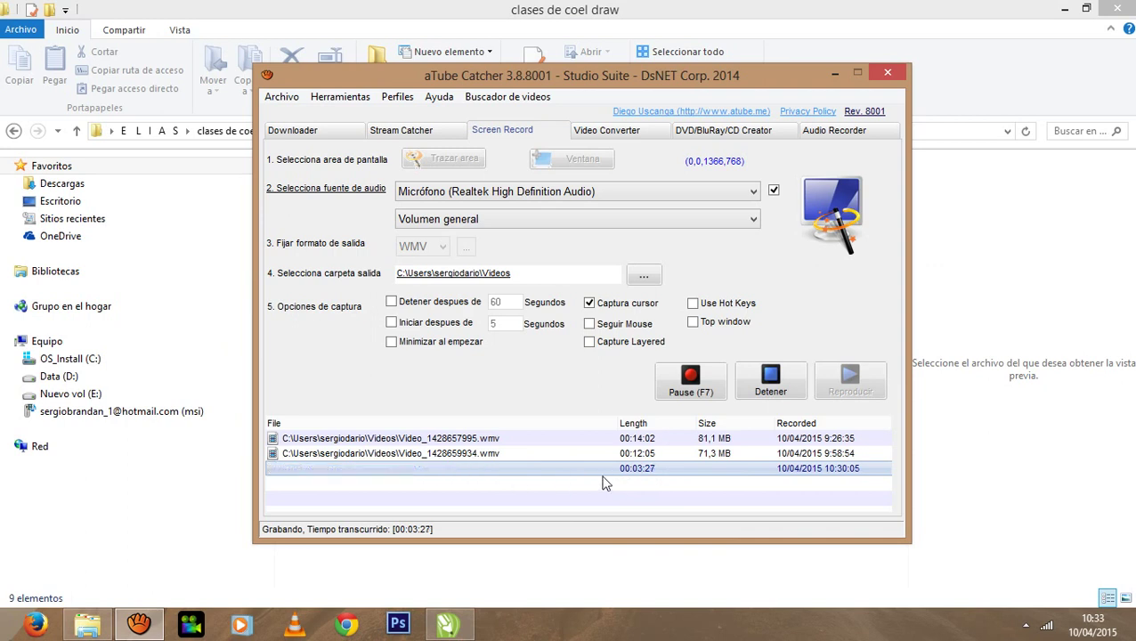
- Minimise the recorder, switch to CorelDRAW, close the EFECTO CUADRADO.cdr drawing and create a new blank A4 document
click(834, 74)
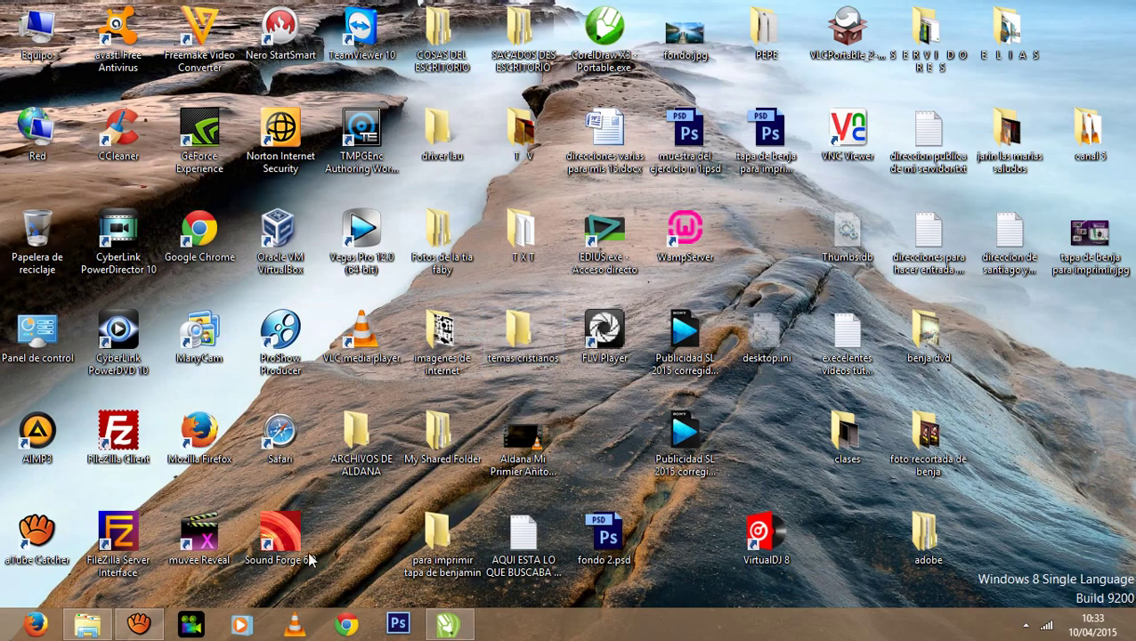
click(447, 623)
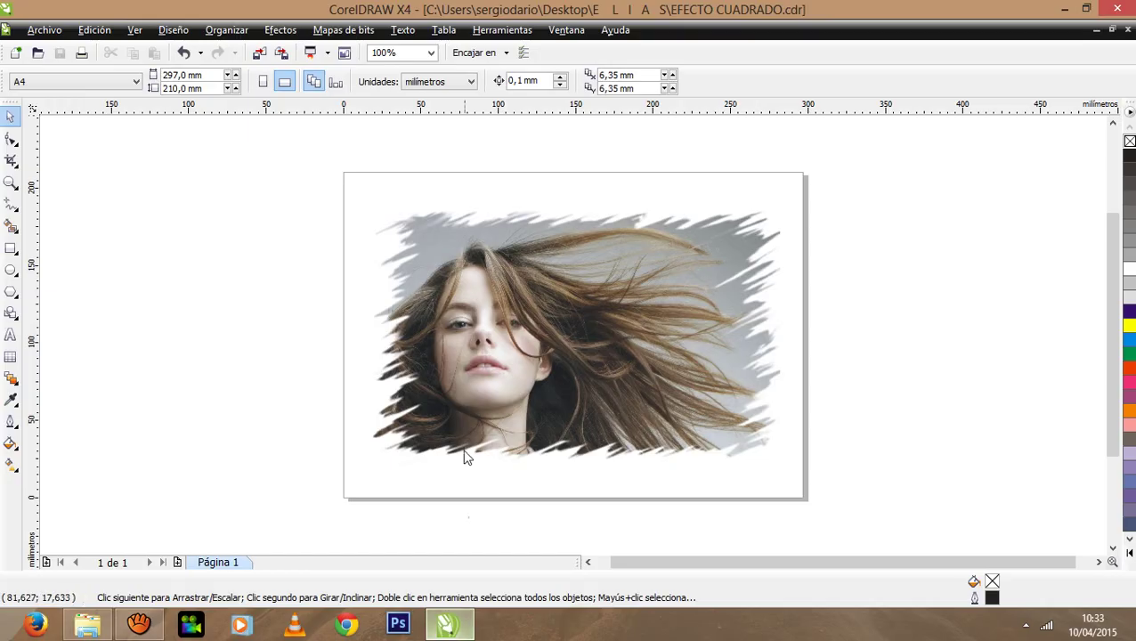
click(1127, 30)
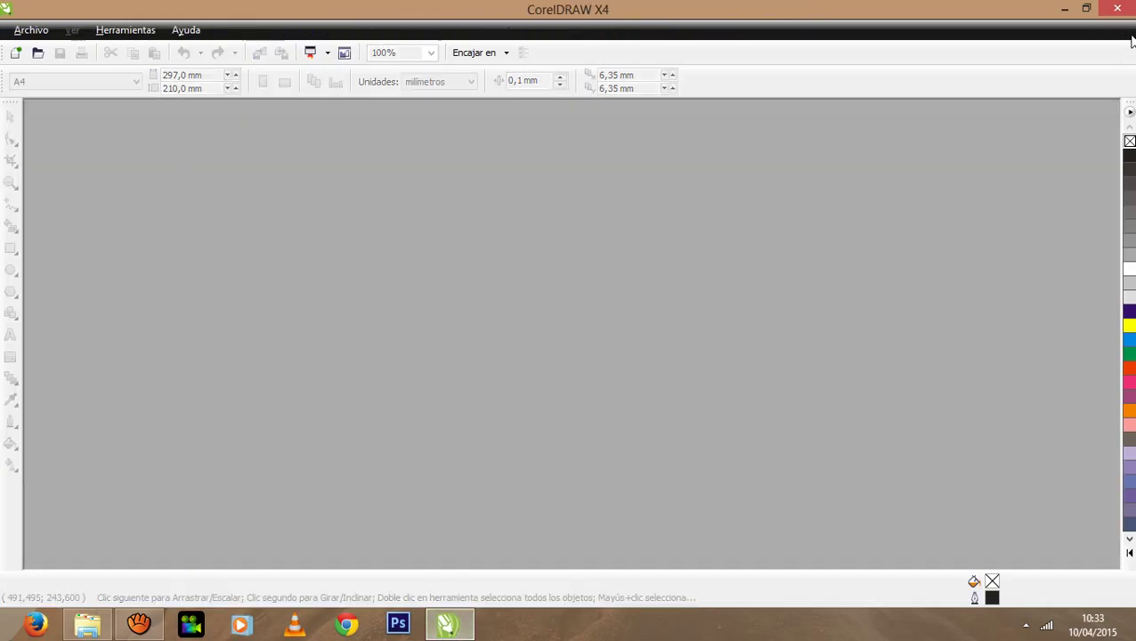
click(32, 30)
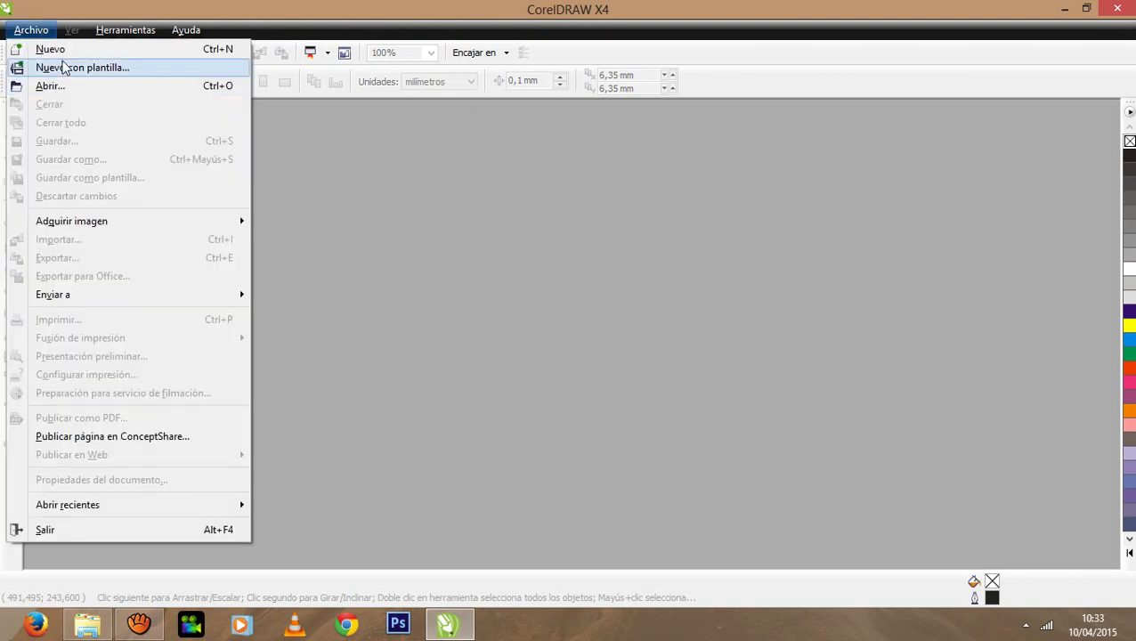
click(69, 49)
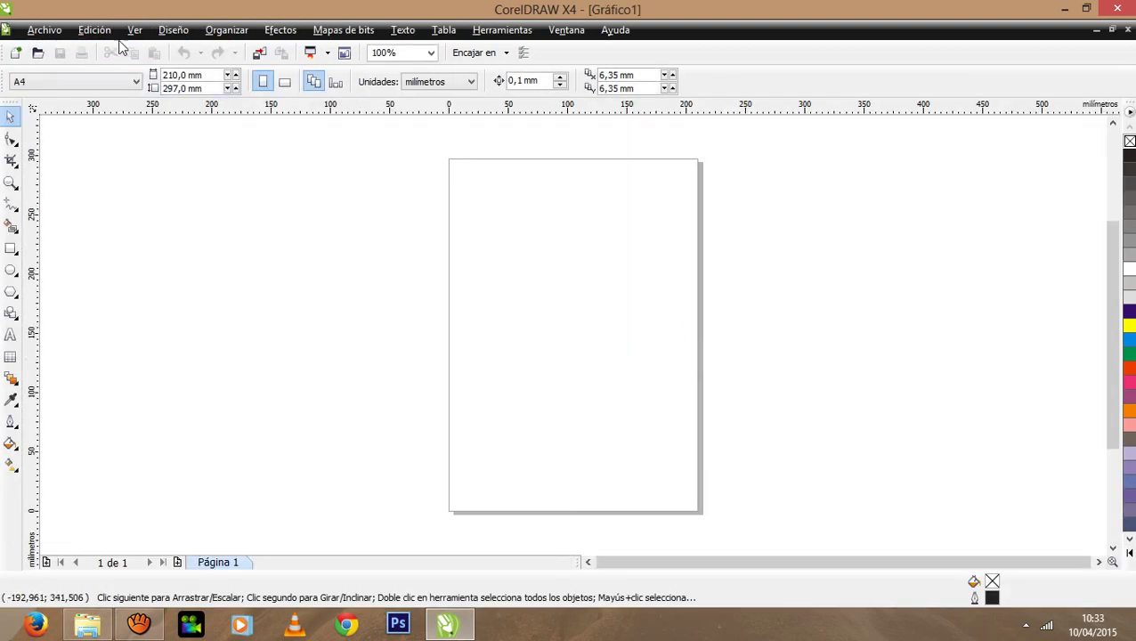
- Import the image "chica despeinada 2 .jpg" from the desktop folder and place it on the page at its original size
click(53, 32)
click(100, 240)
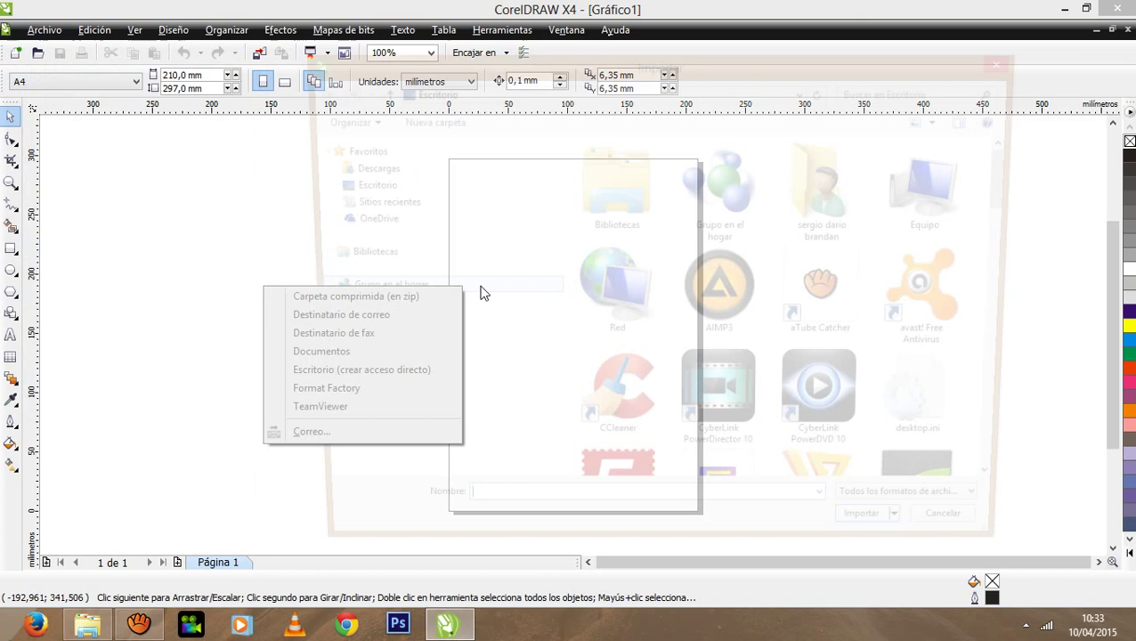
drag(1018, 177, 1046, 317)
click(647, 401)
double_click(726, 385)
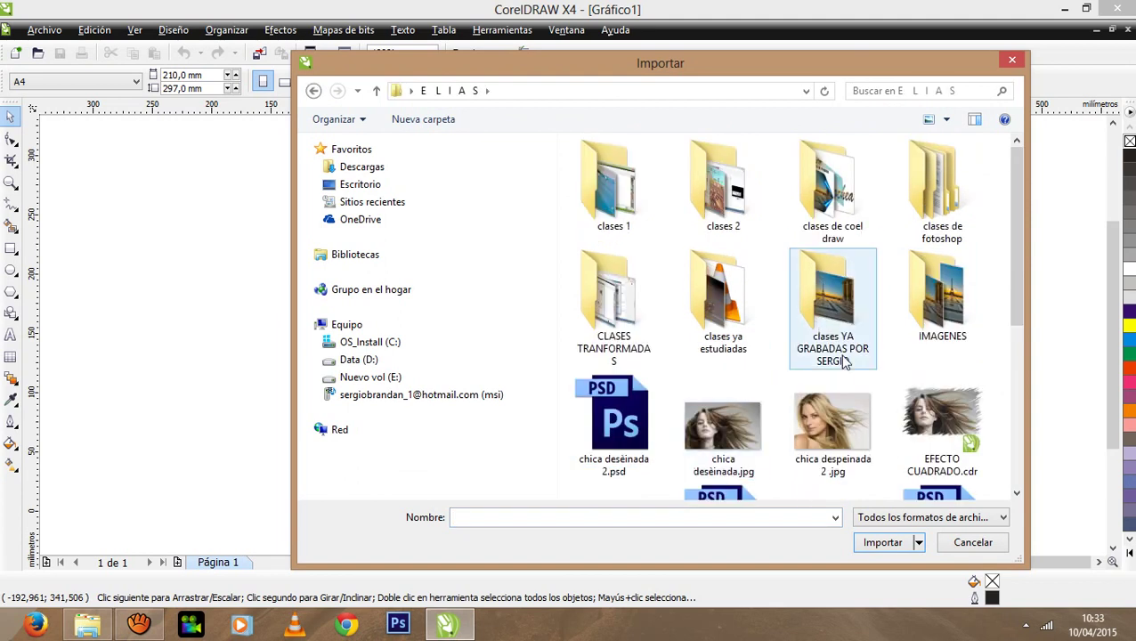
double_click(846, 426)
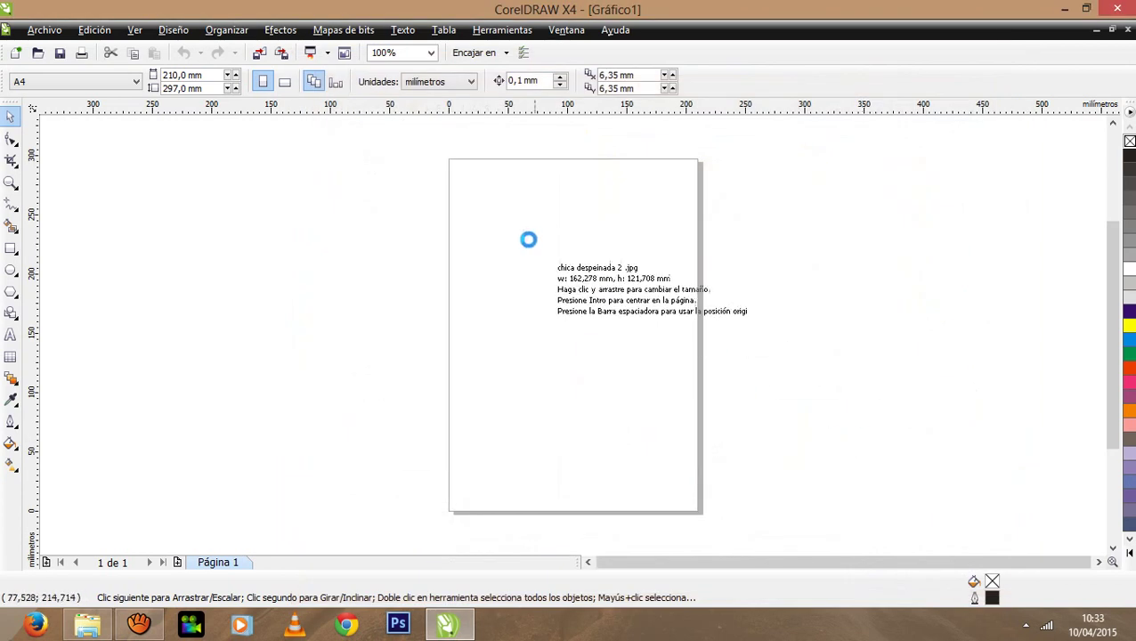
click(526, 235)
- Enlarge the imported photo to about 181 × 136 mm and position it in the upper half of the page
drag(600, 278, 541, 216)
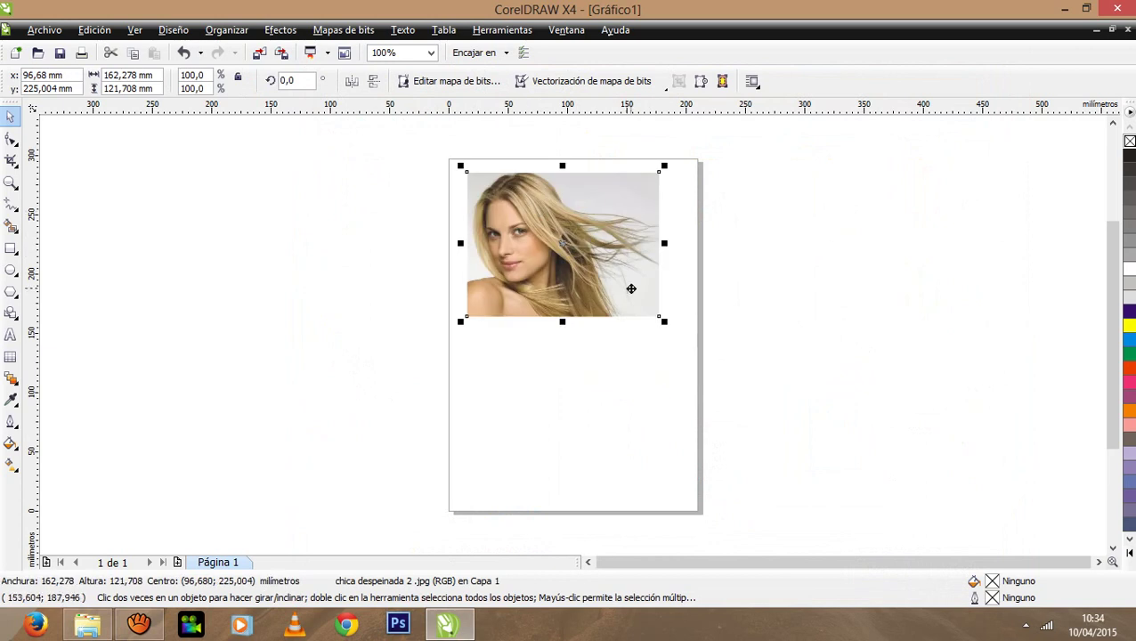
drag(664, 322, 681, 333)
click(811, 332)
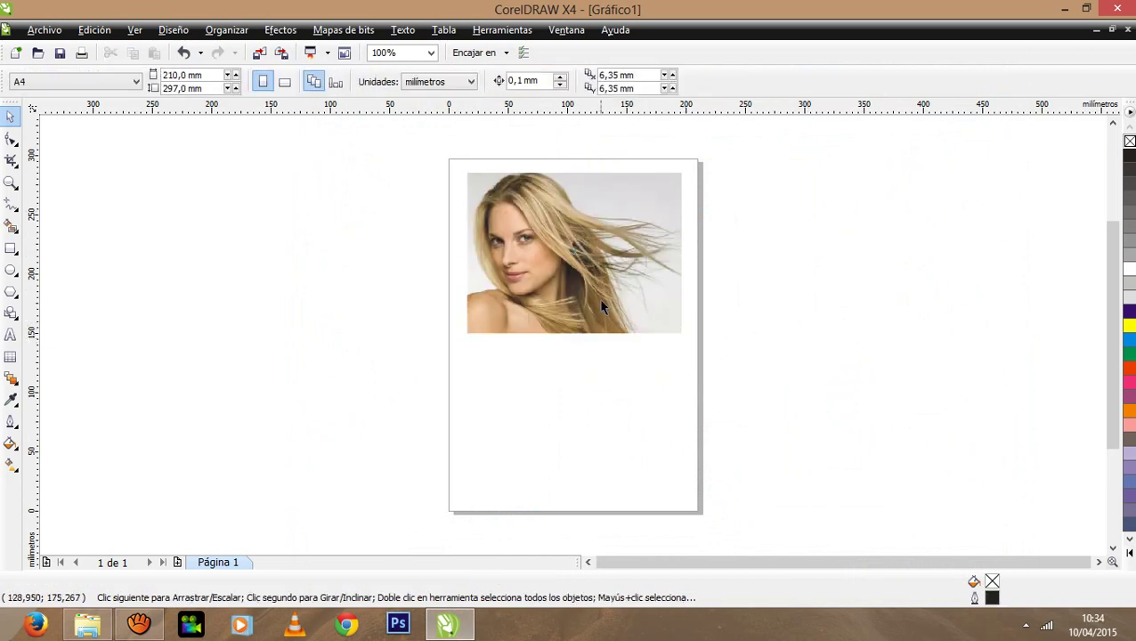
drag(598, 298, 630, 279)
click(745, 271)
click(753, 275)
- Duplicate the photo directly below the original, in the lower half of the page
click(611, 285)
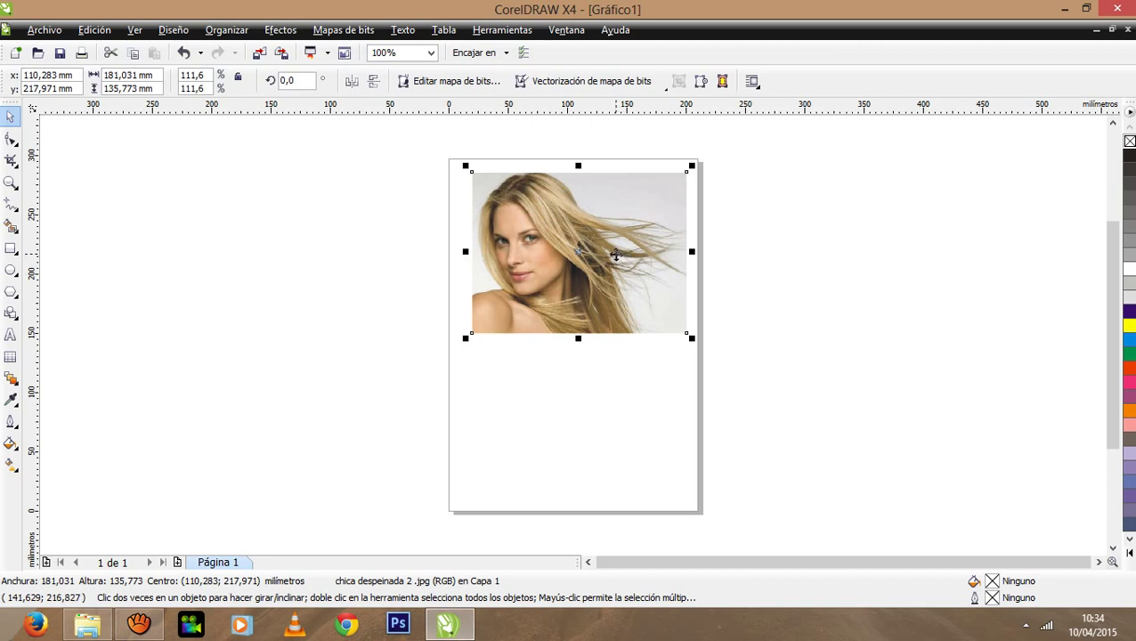
drag(623, 230, 612, 411)
right_click(618, 411)
click(779, 354)
- Nudge both photos slightly sideways to centre them better across the page width
click(610, 287)
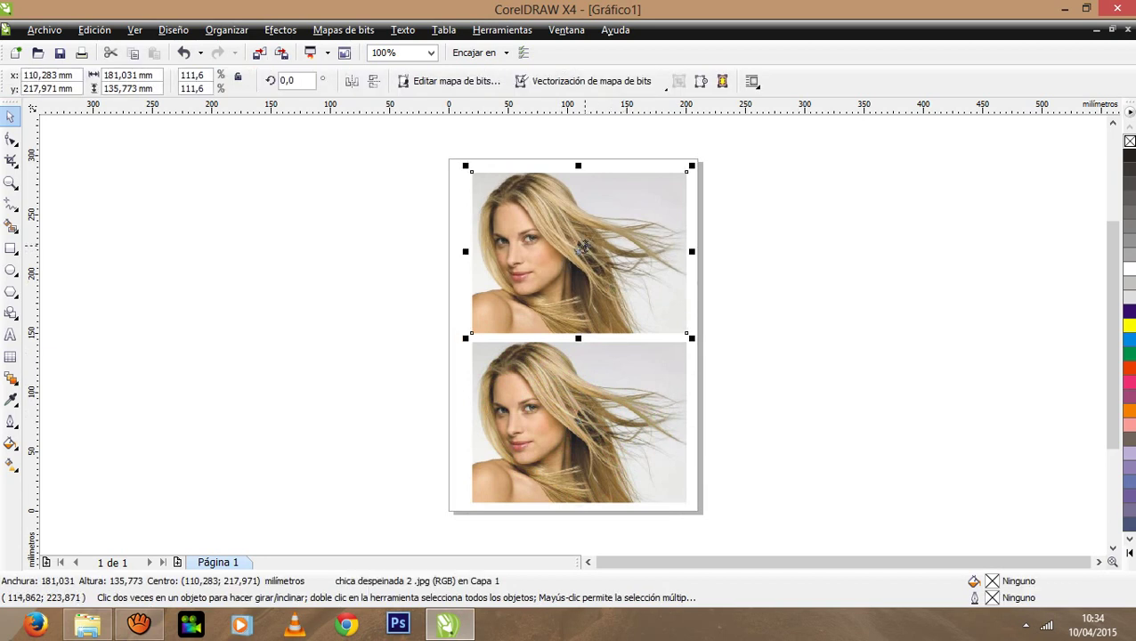
click(543, 463)
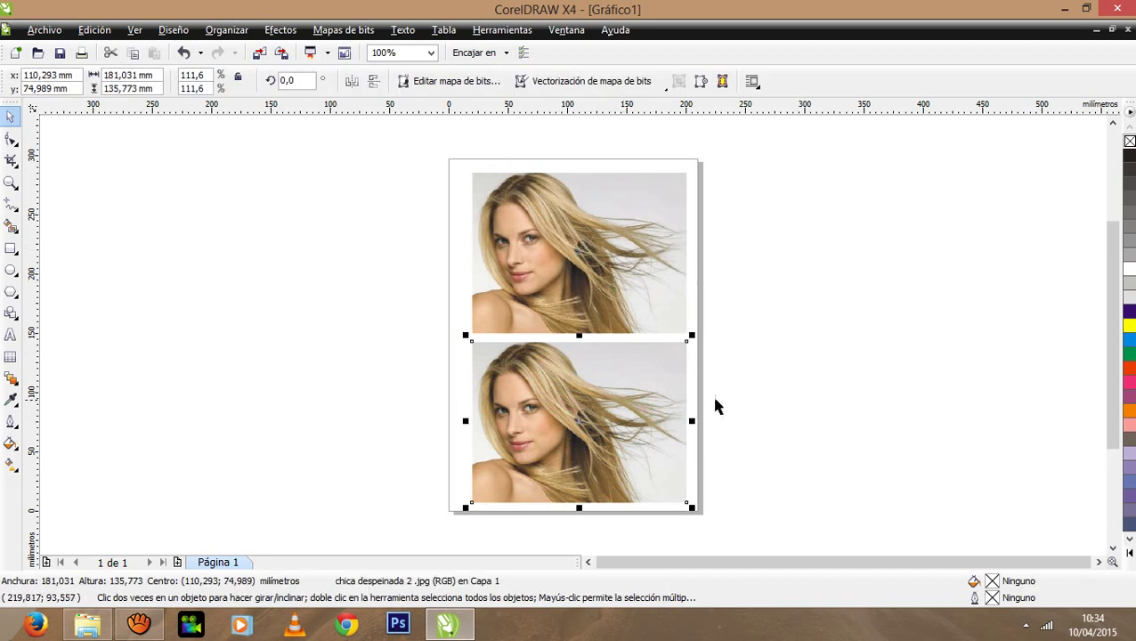
click(514, 188)
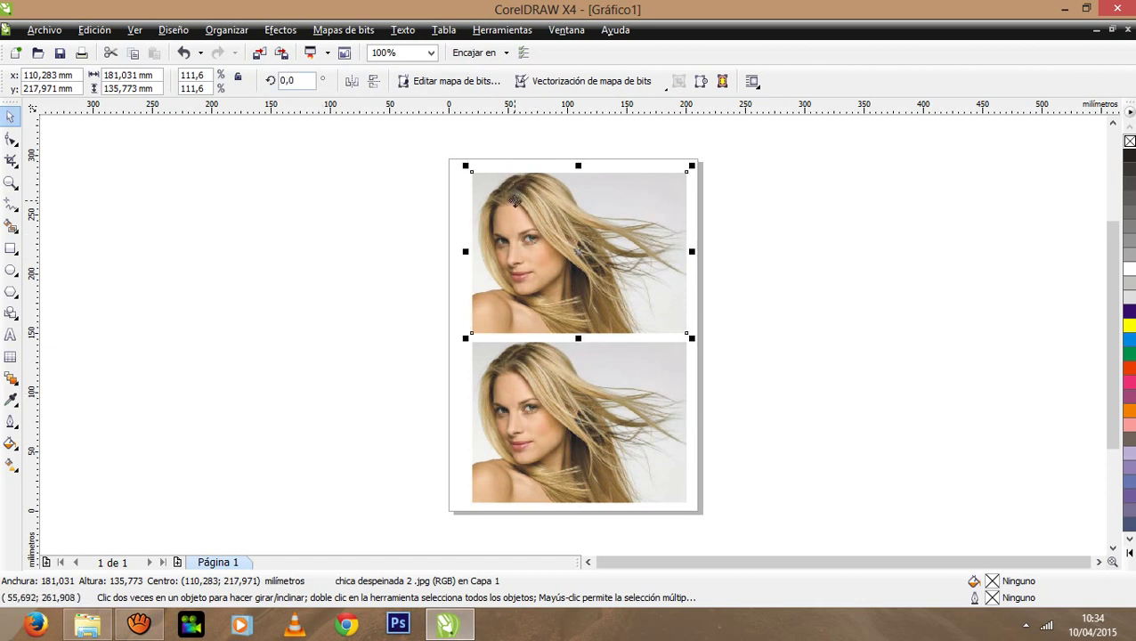
drag(550, 356, 551, 354)
drag(569, 279, 566, 280)
drag(574, 383, 571, 385)
click(697, 362)
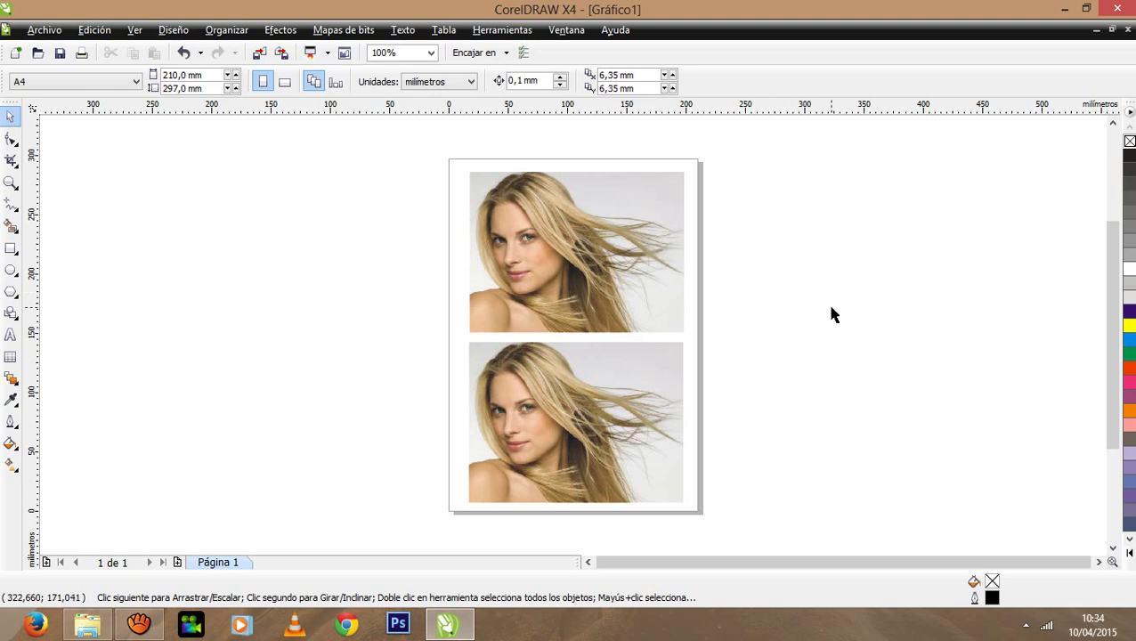
click(651, 250)
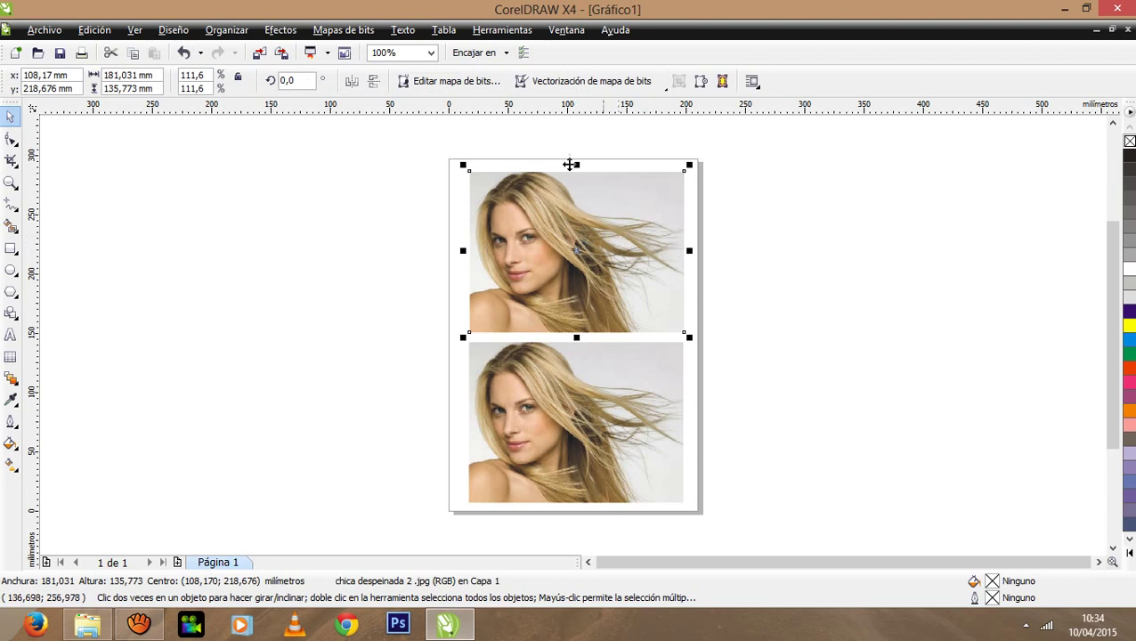
click(297, 31)
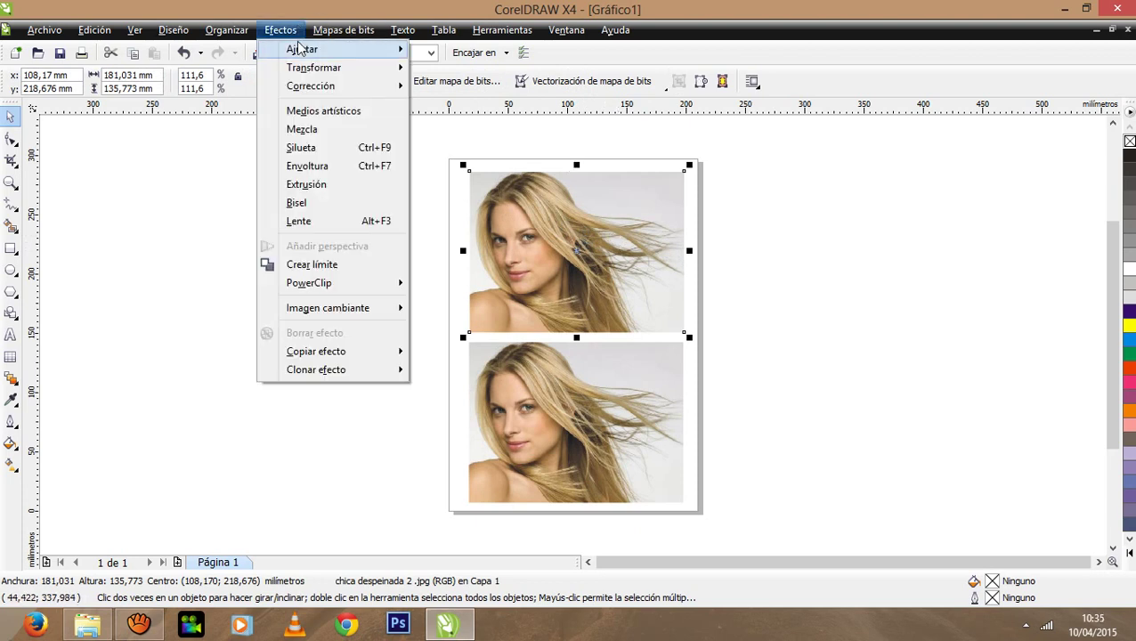
mouse_move(219, 29)
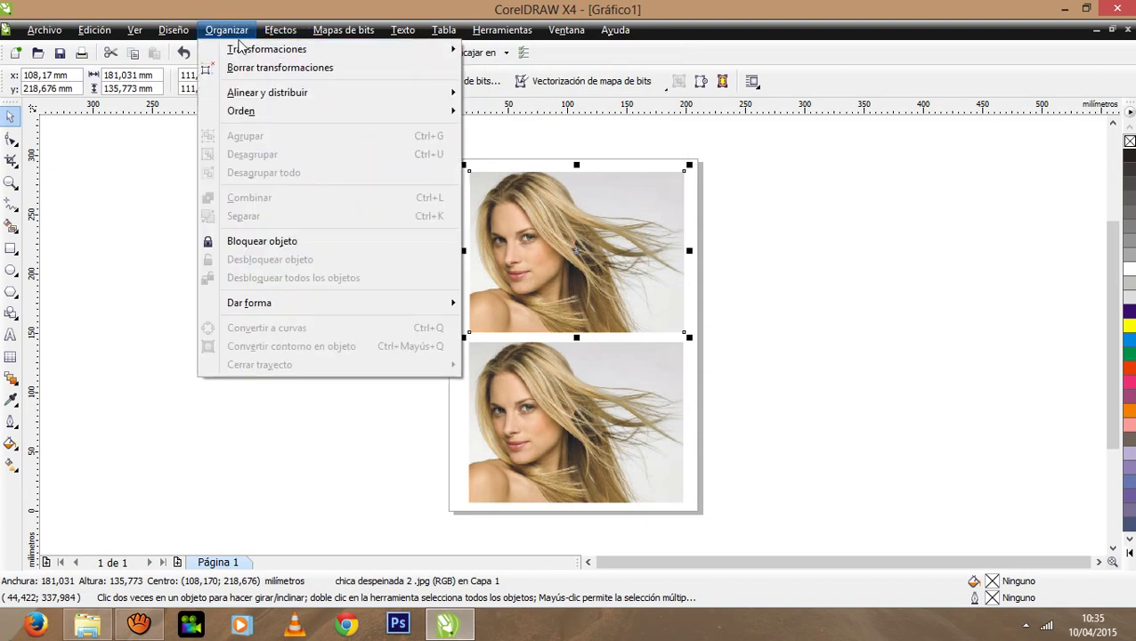
mouse_move(274, 34)
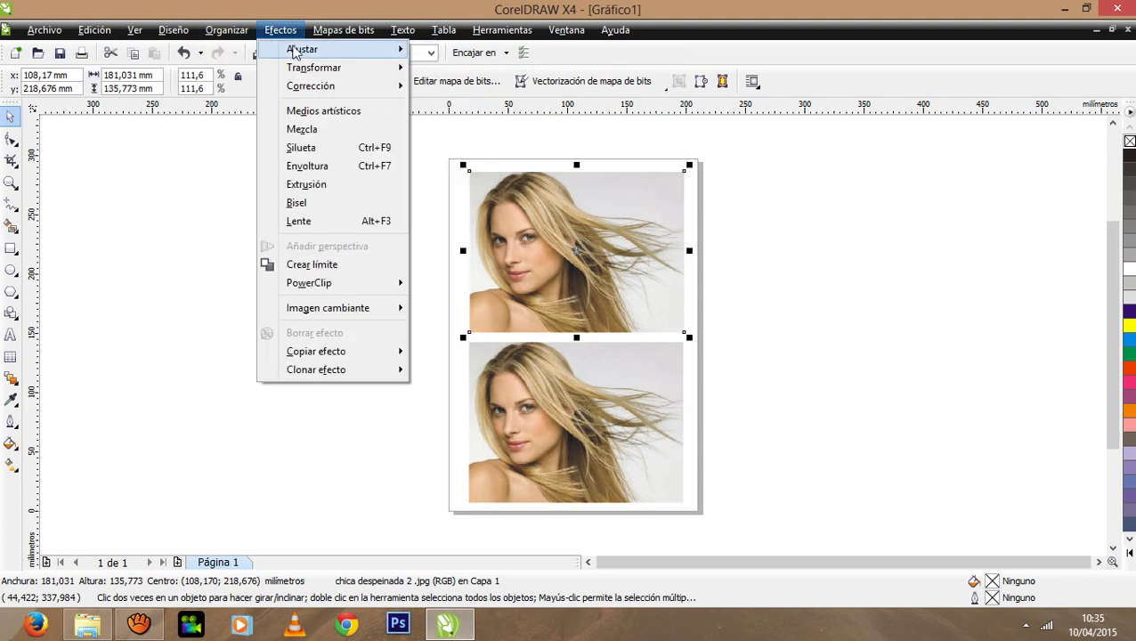
click(205, 211)
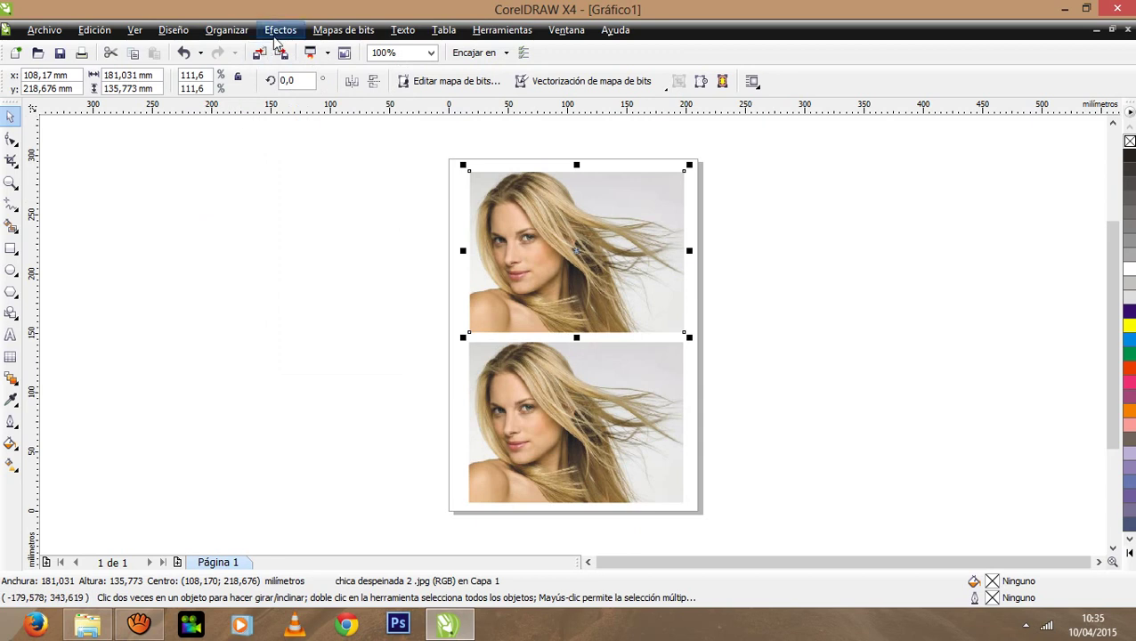
click(365, 249)
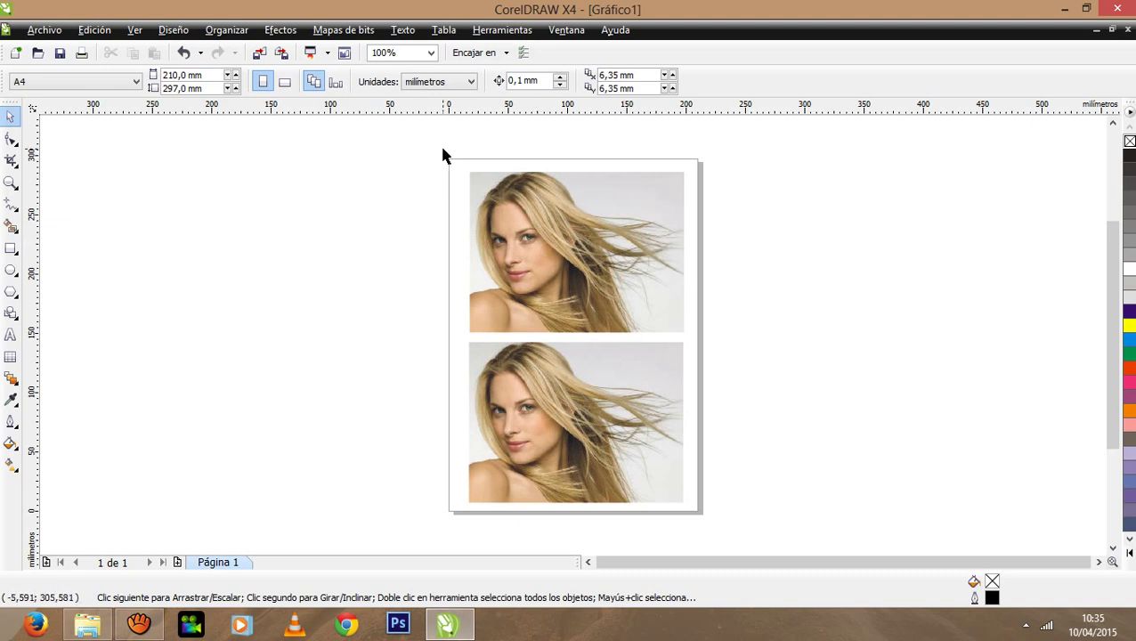
drag(444, 155, 739, 550)
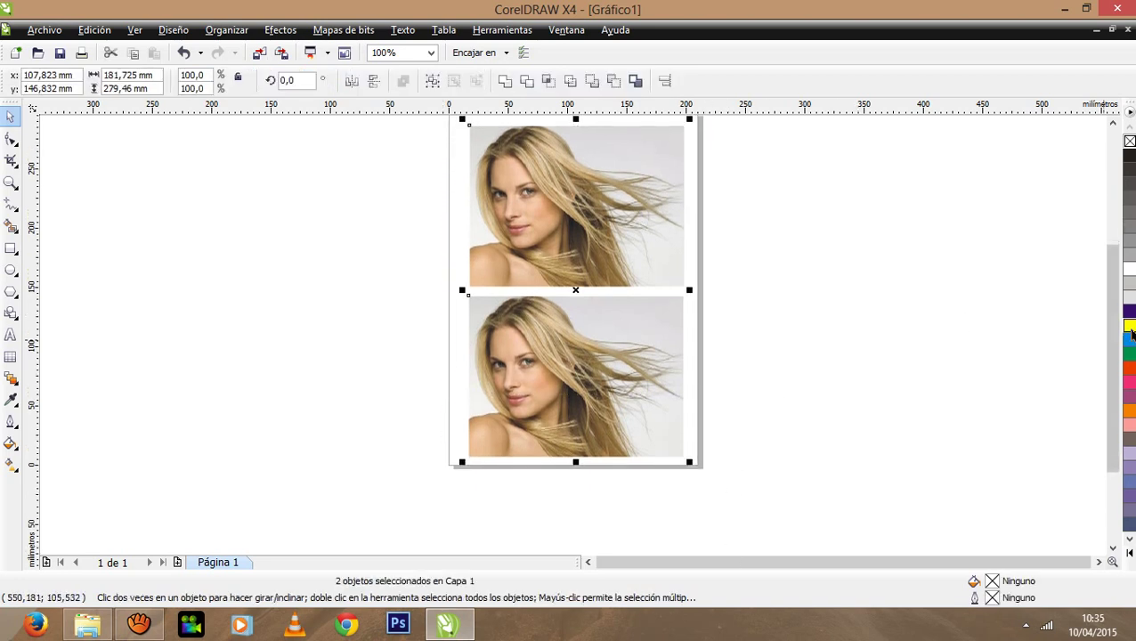
drag(1112, 332, 1112, 313)
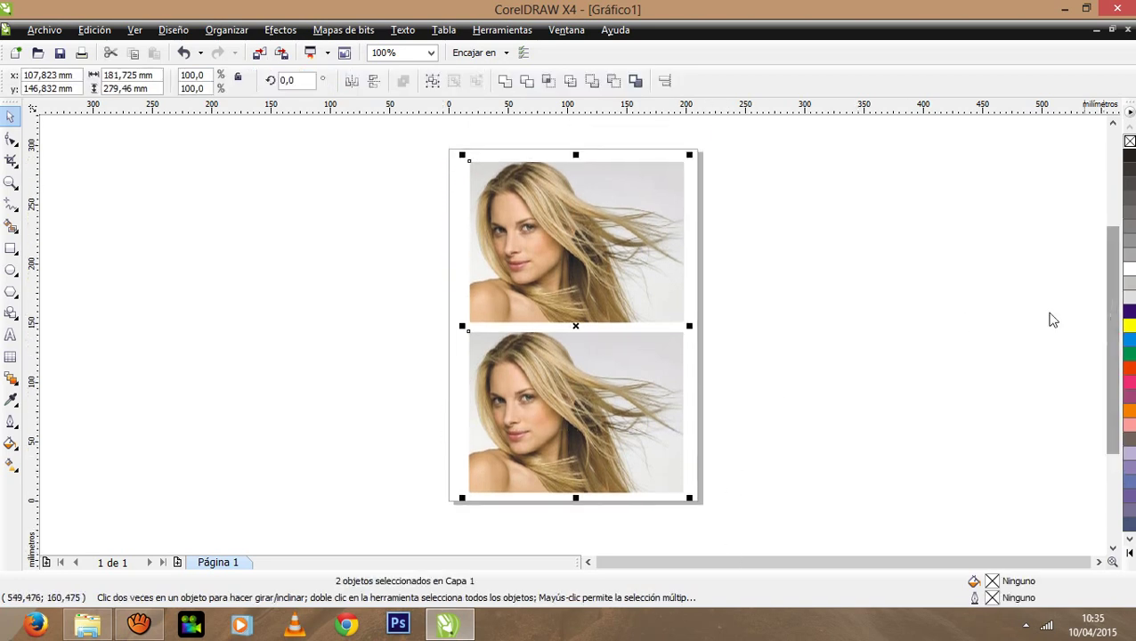
click(903, 311)
drag(435, 134, 748, 516)
click(785, 463)
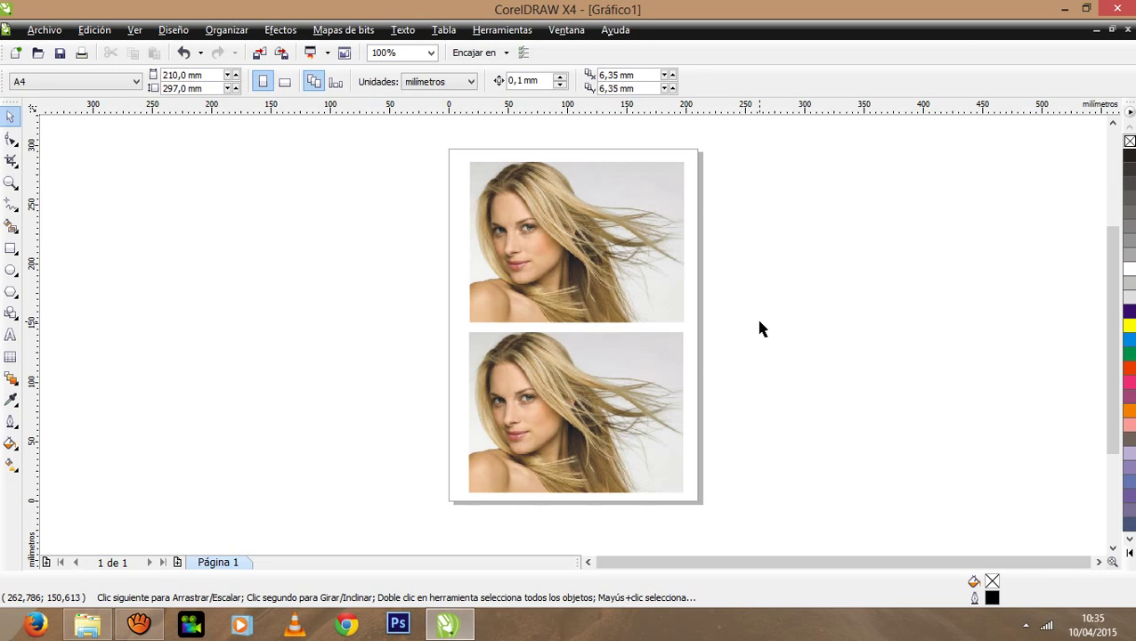
click(647, 286)
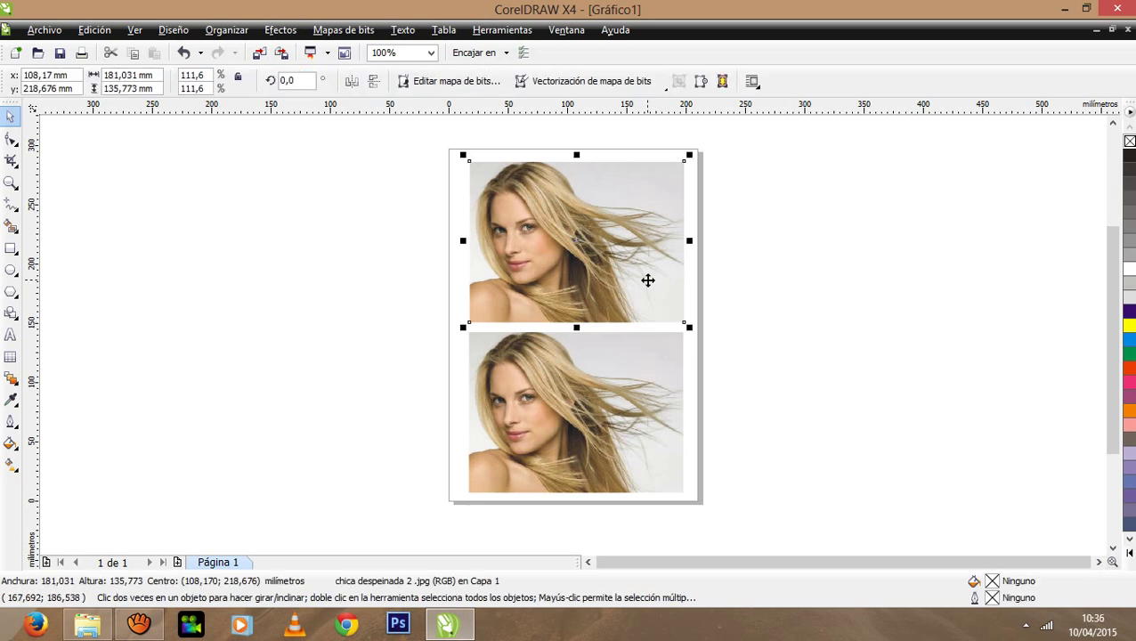
click(823, 326)
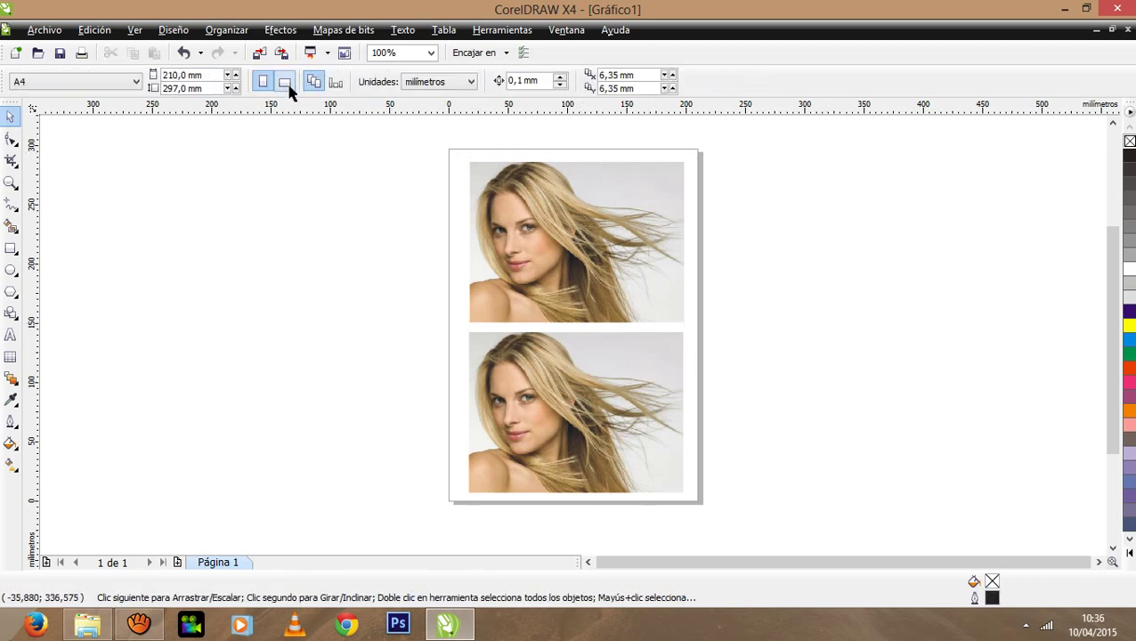
- Examine the Convert to Bitmap options for the upper photo, including the available colour modes, without converting it
click(531, 214)
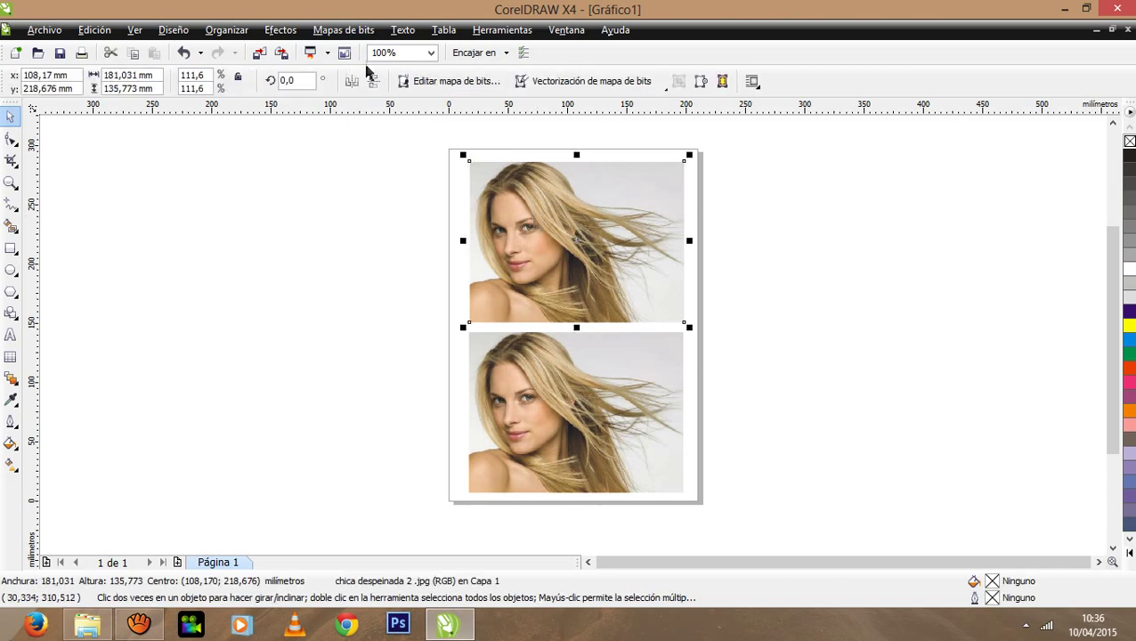
click(290, 32)
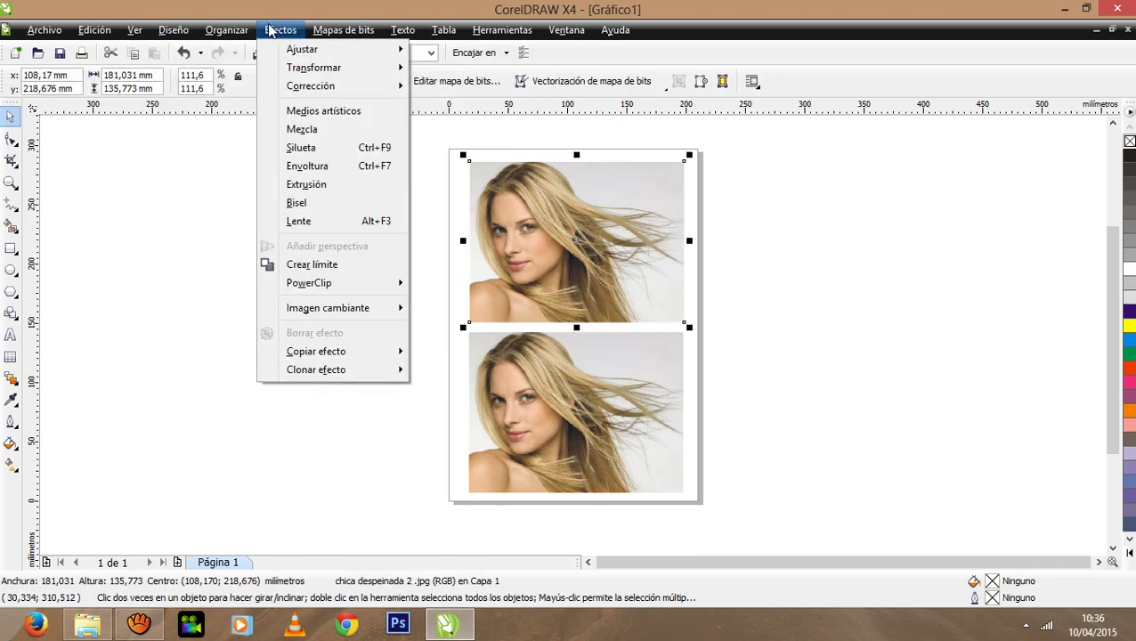
mouse_move(300, 56)
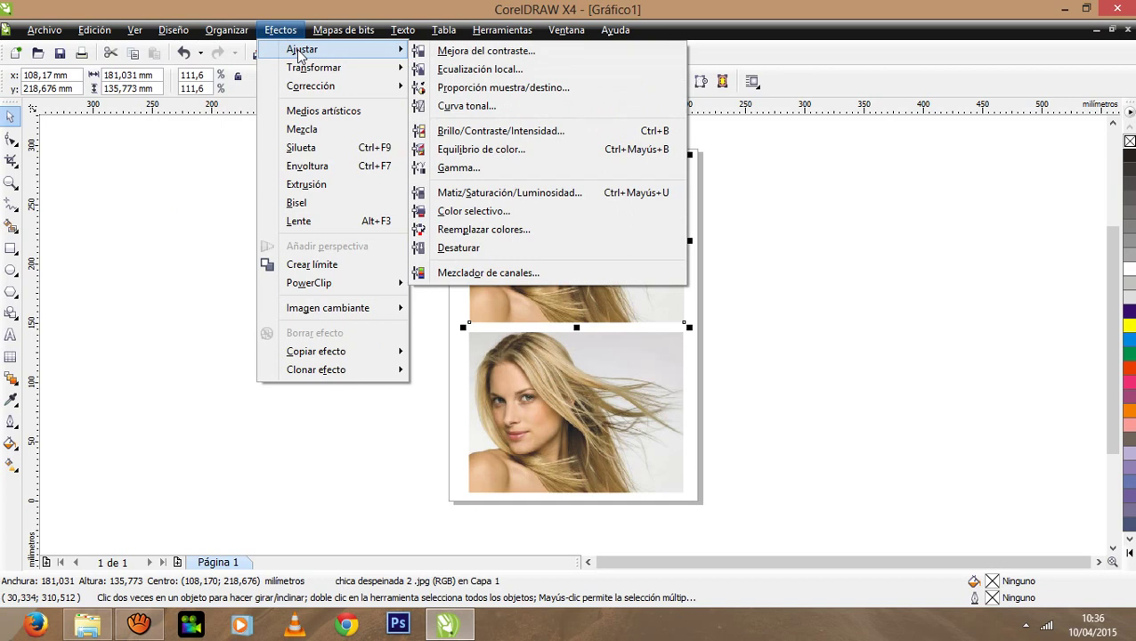
mouse_move(338, 33)
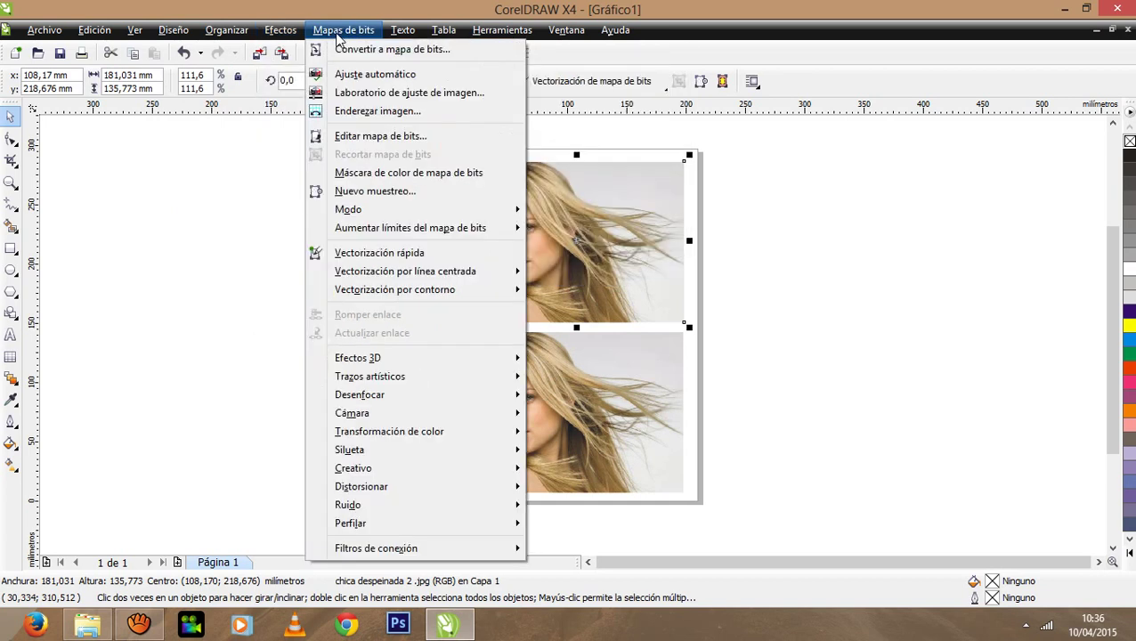
mouse_move(281, 30)
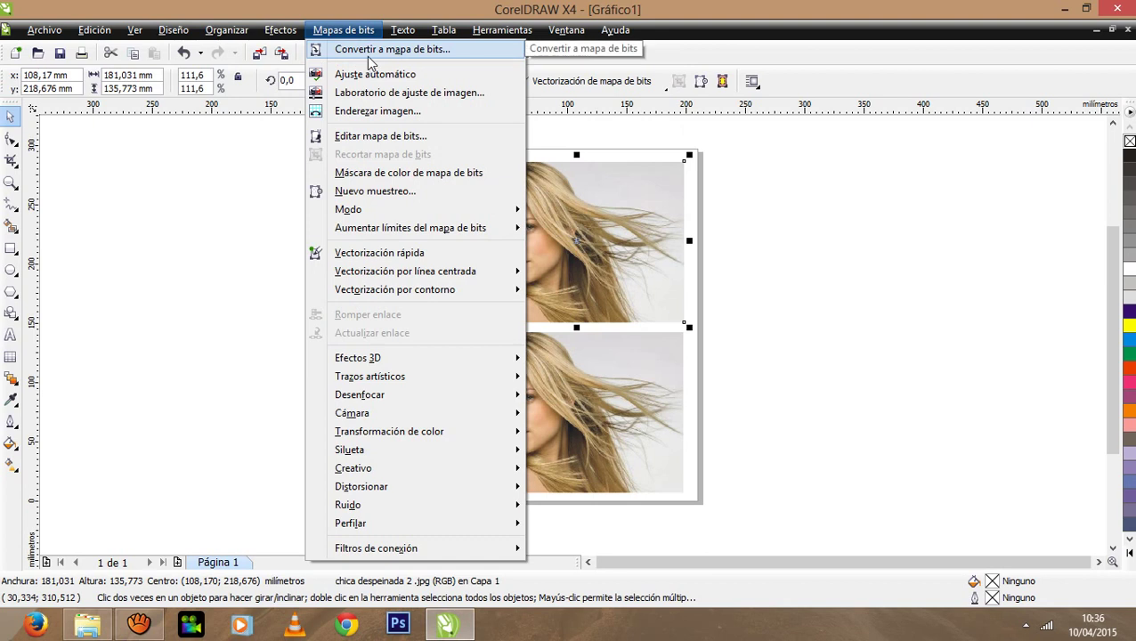
click(366, 52)
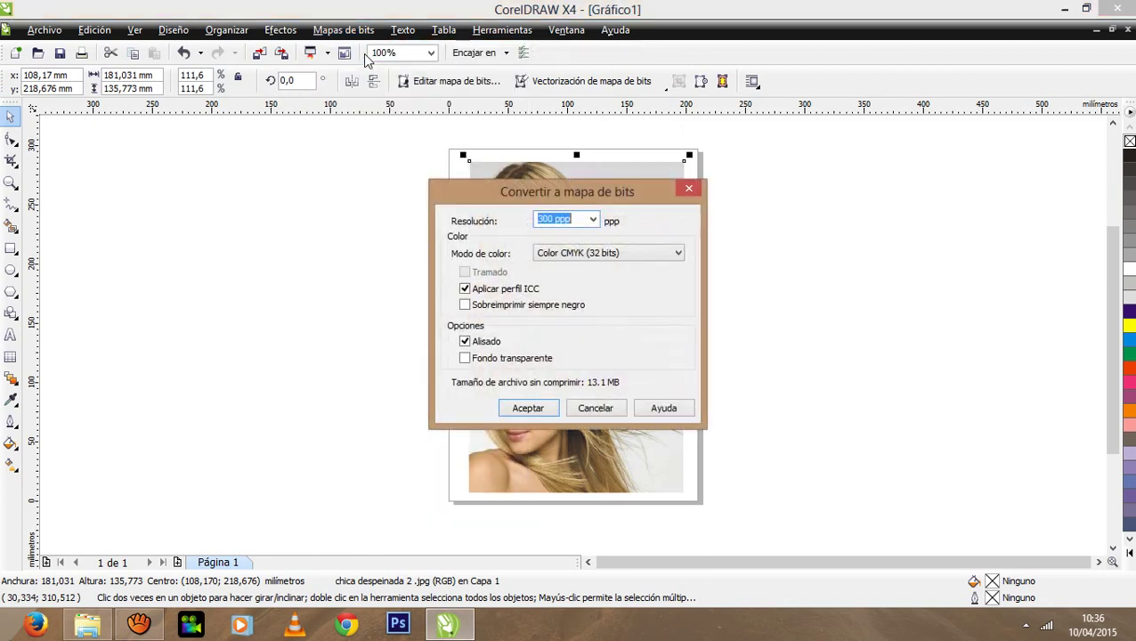
drag(525, 183, 212, 148)
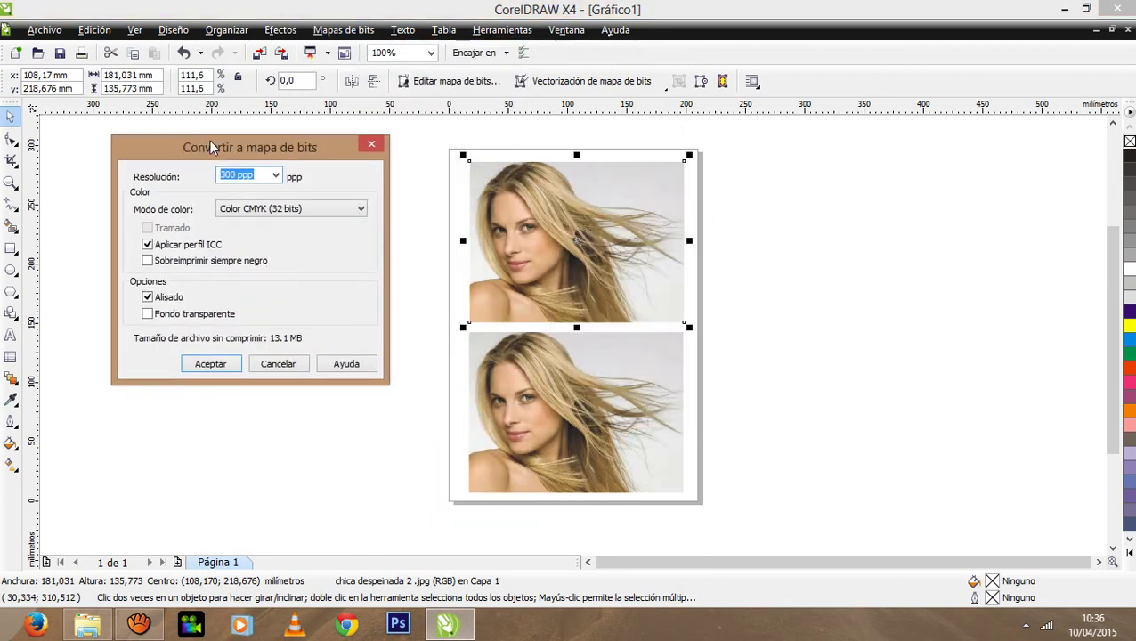
click(290, 209)
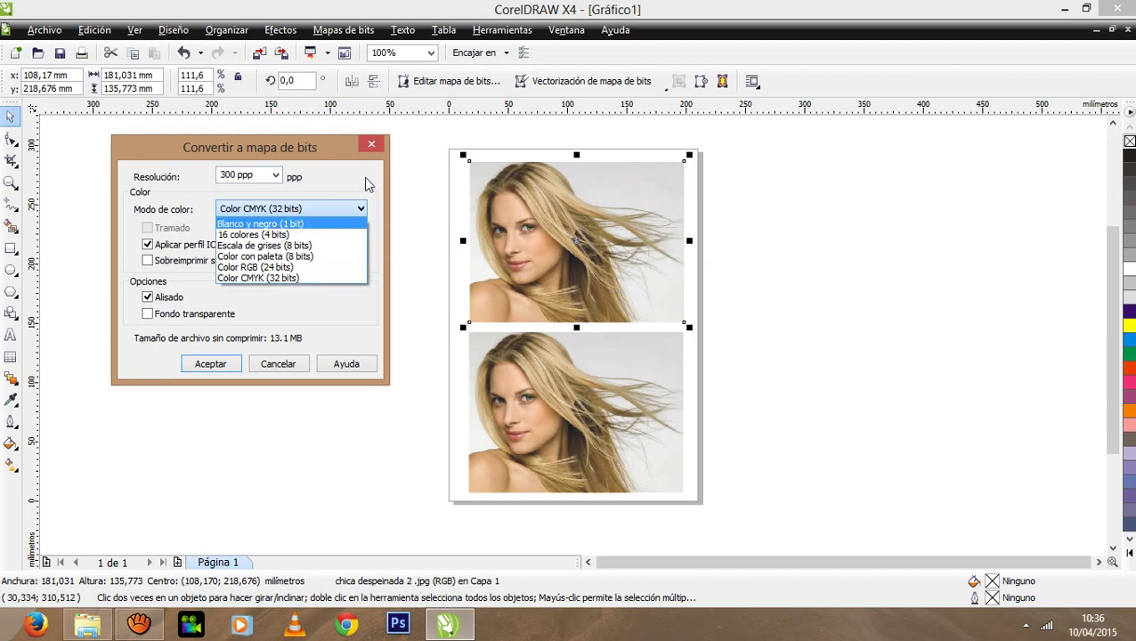
click(374, 147)
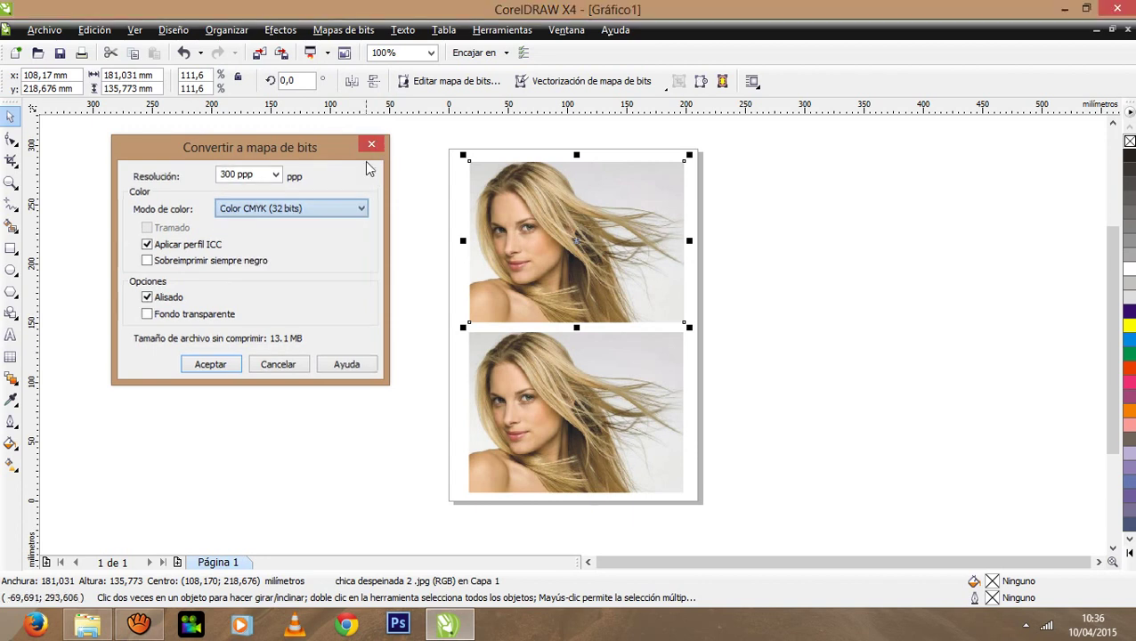
- Convert the upper photo to a bitmap at 300 ppp in black and white (1 bit) colour mode
click(374, 147)
click(467, 214)
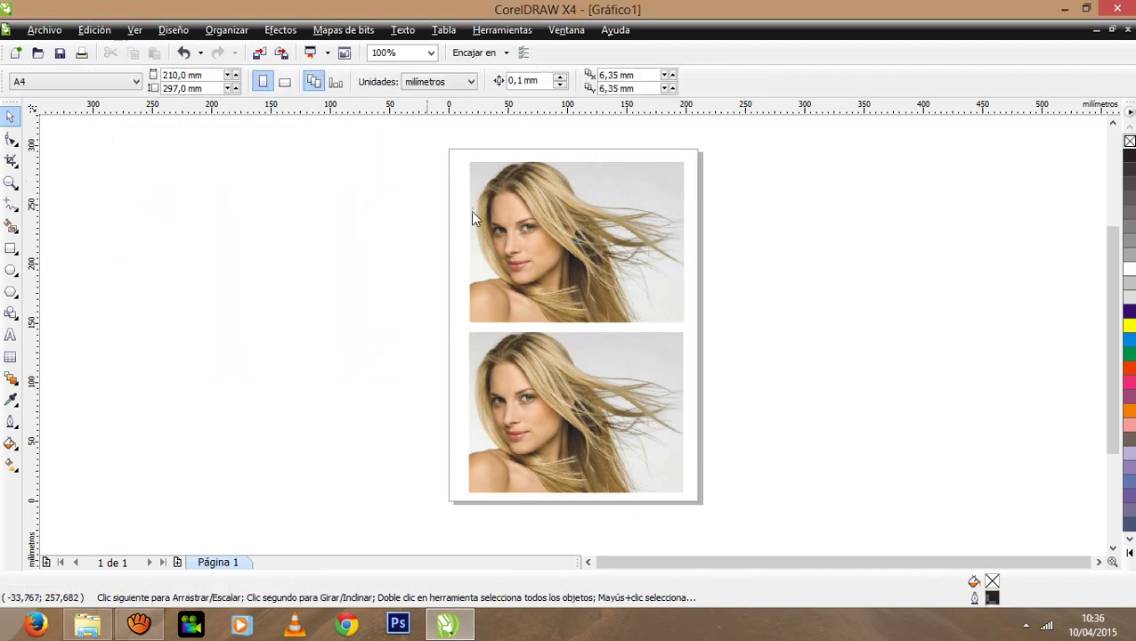
click(611, 239)
click(340, 31)
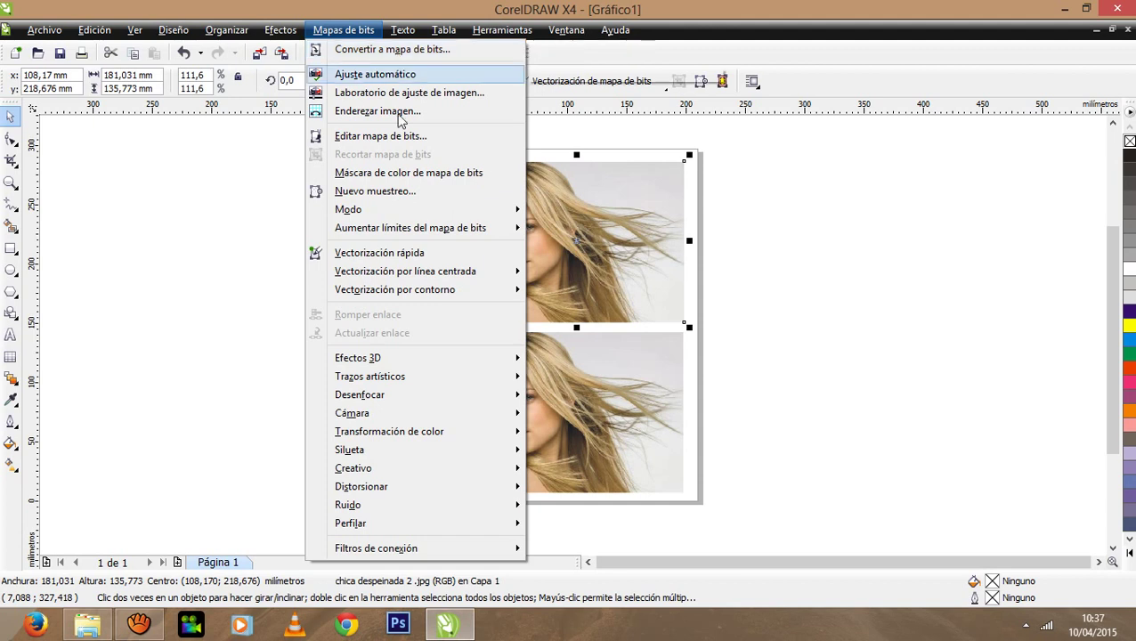
mouse_move(404, 210)
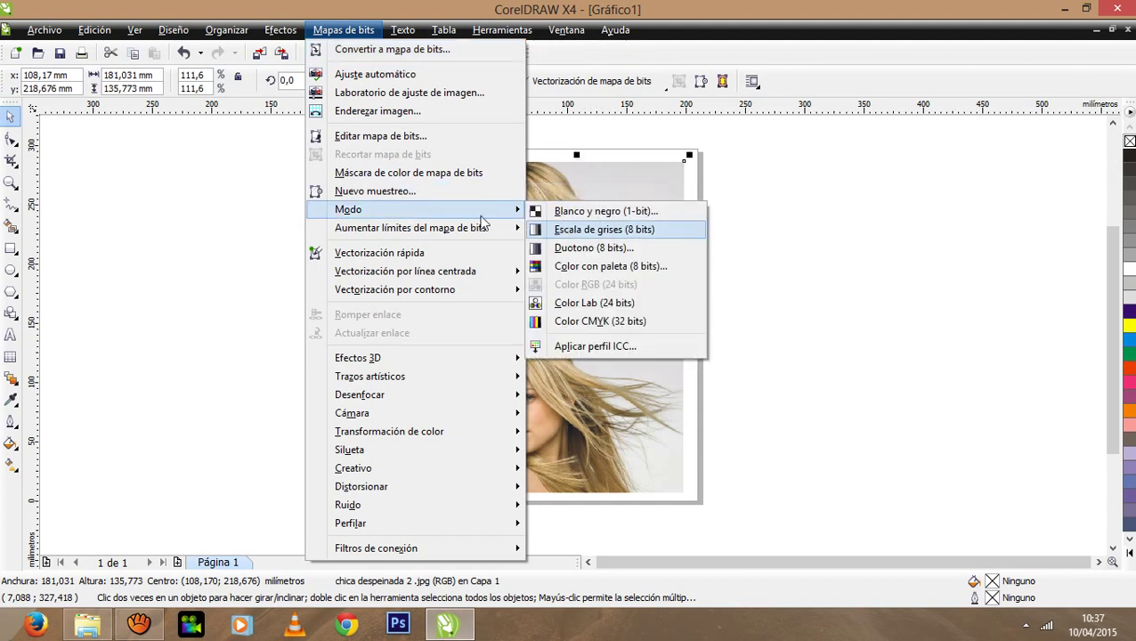
click(378, 51)
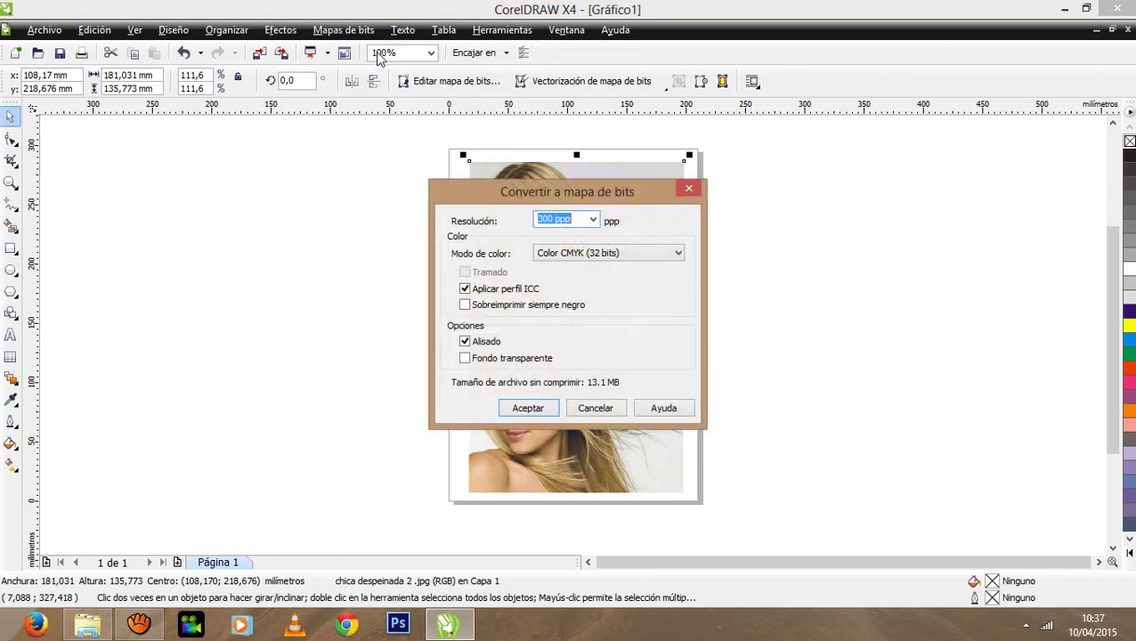
drag(513, 194, 155, 152)
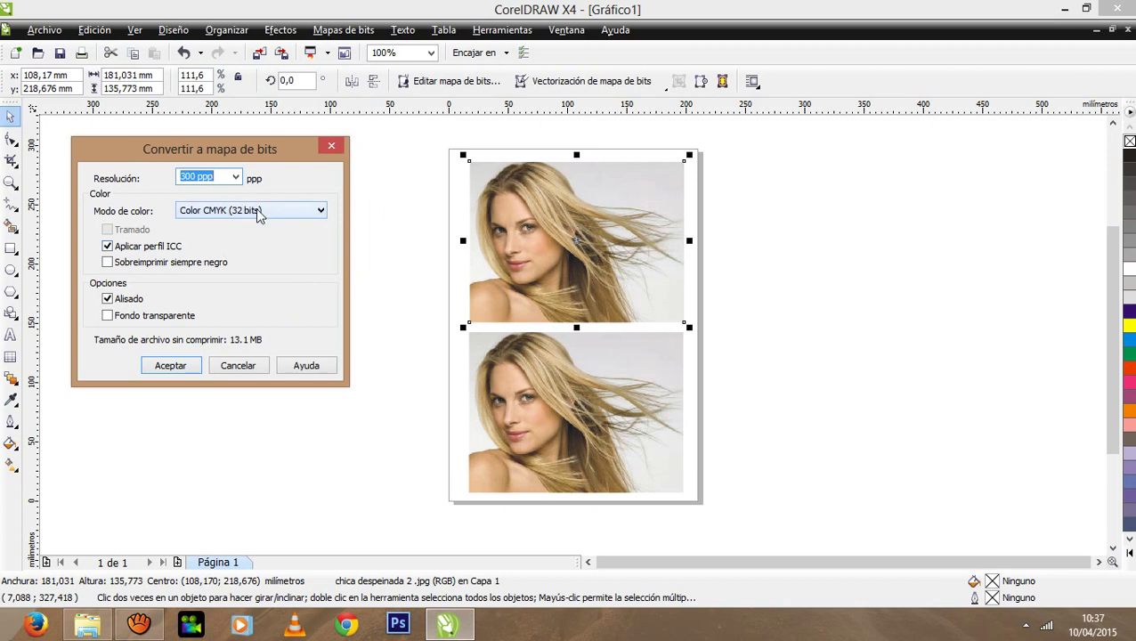
click(279, 212)
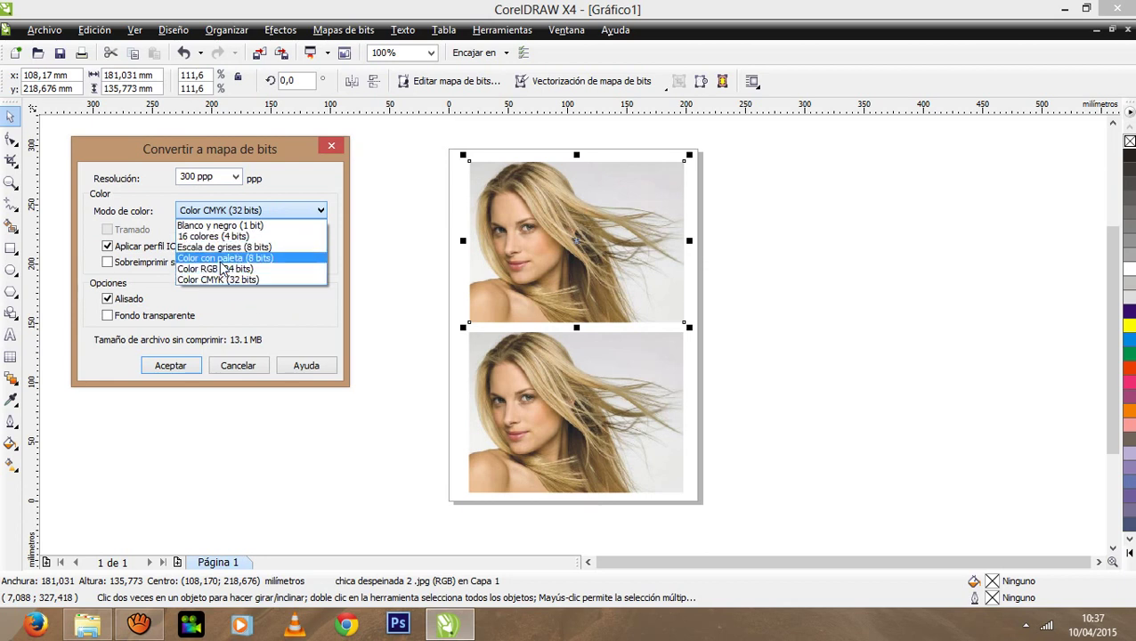
click(225, 227)
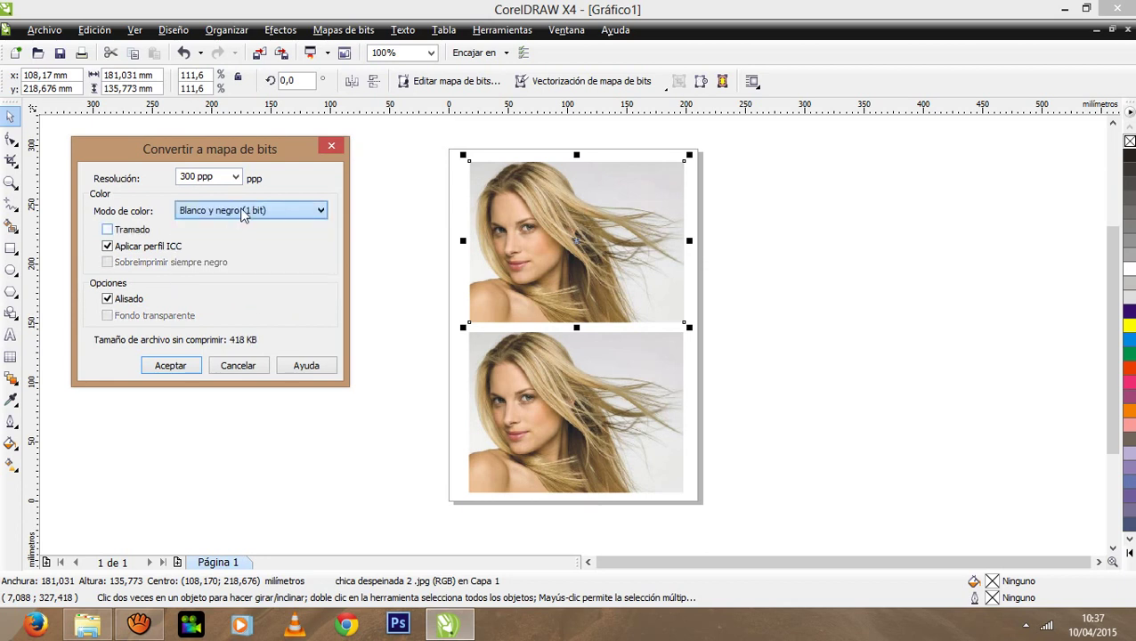
click(189, 366)
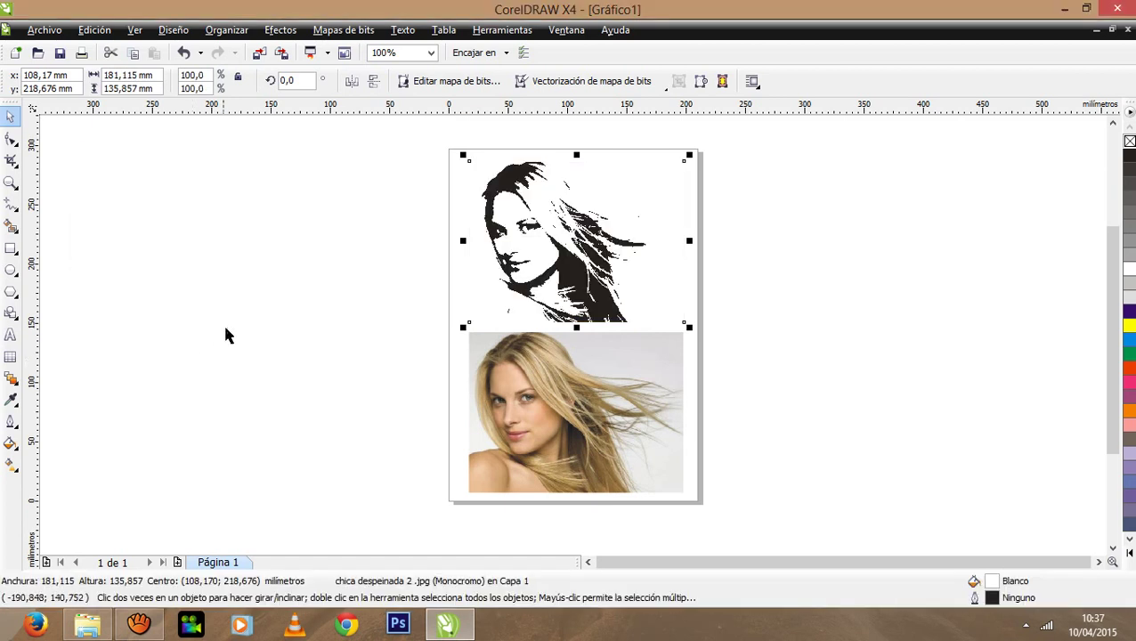
click(233, 285)
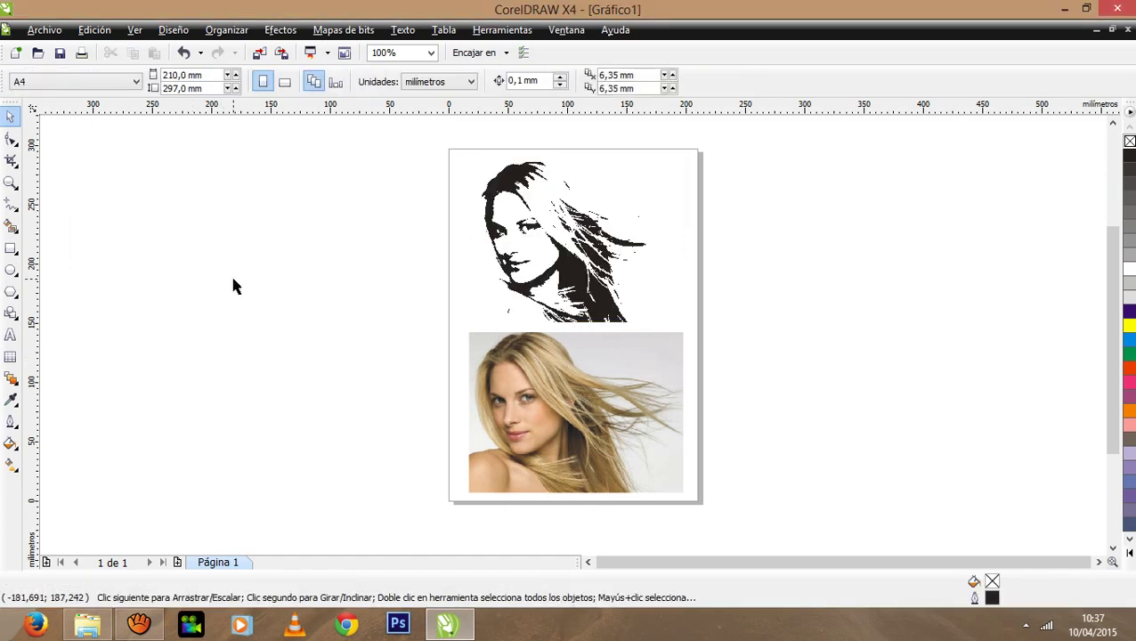
- Examine the edges and details of the black-and-white upper bitmap up close
click(10, 182)
drag(465, 155, 681, 327)
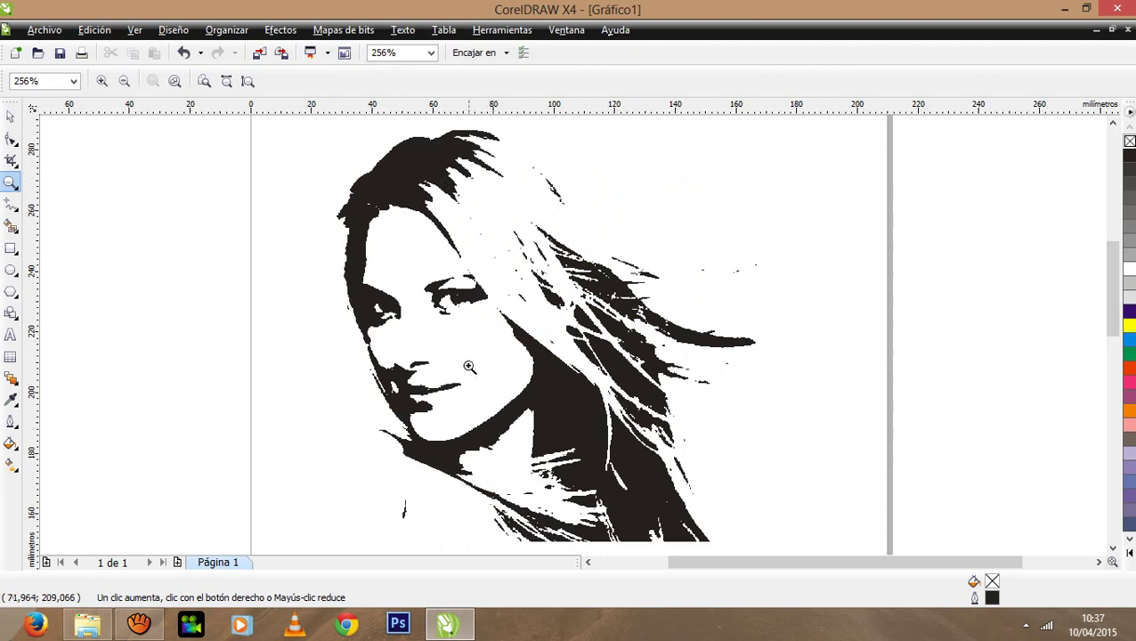
mouse_move(1116, 320)
mouse_down()
mouse_move(1116, 340)
mouse_move(1116, 320)
mouse_up()
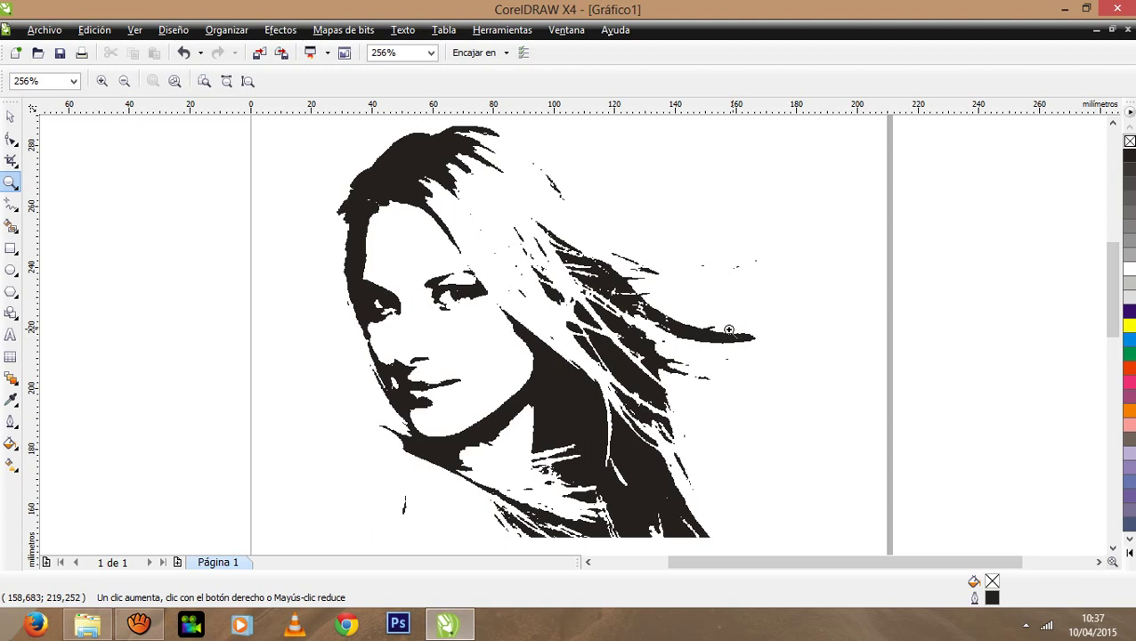
right_click(463, 270)
click(11, 117)
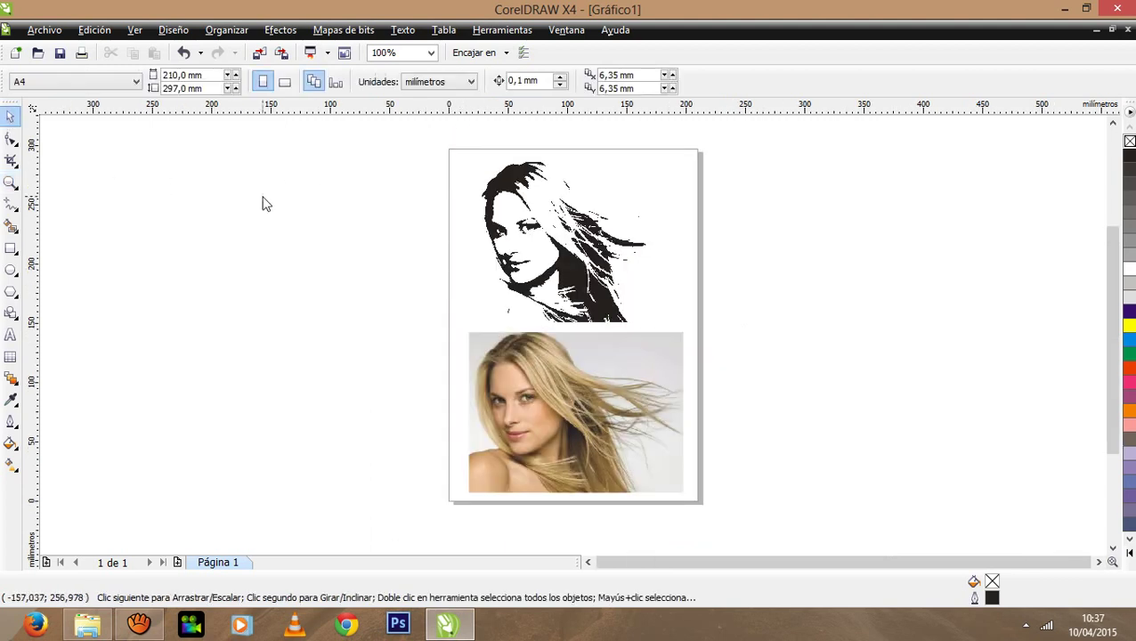
click(597, 411)
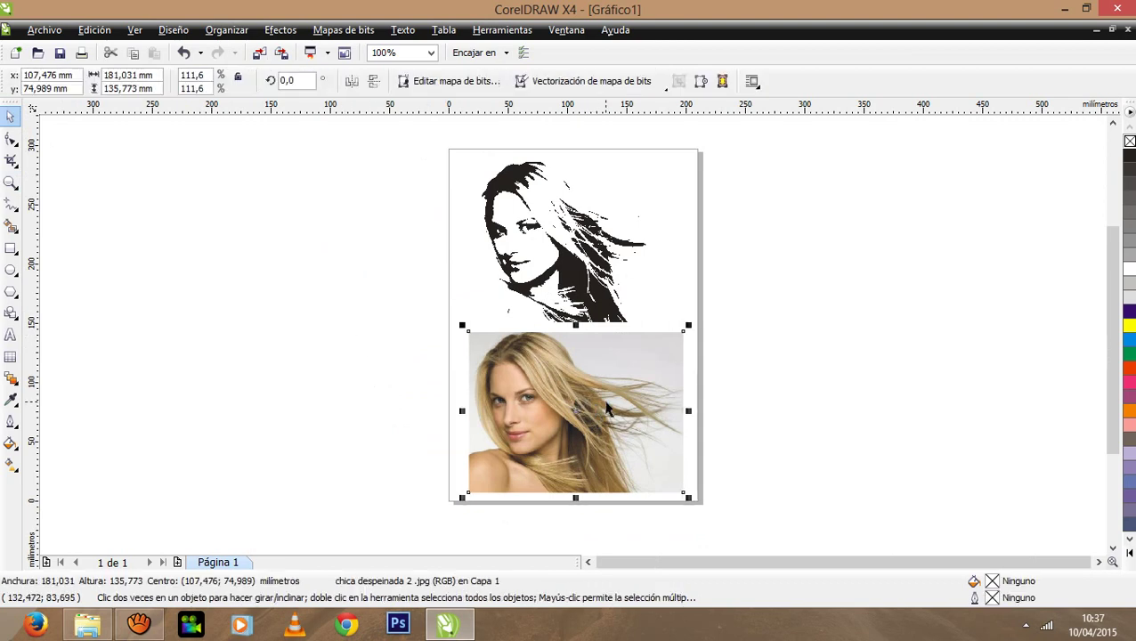
click(394, 381)
click(560, 409)
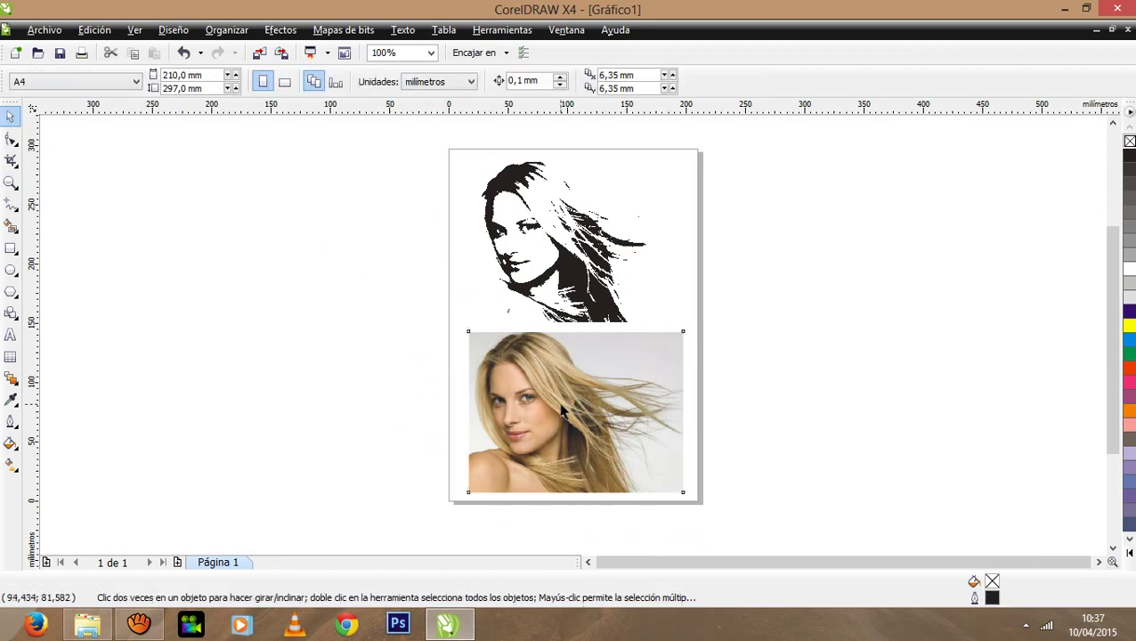
click(471, 388)
click(434, 402)
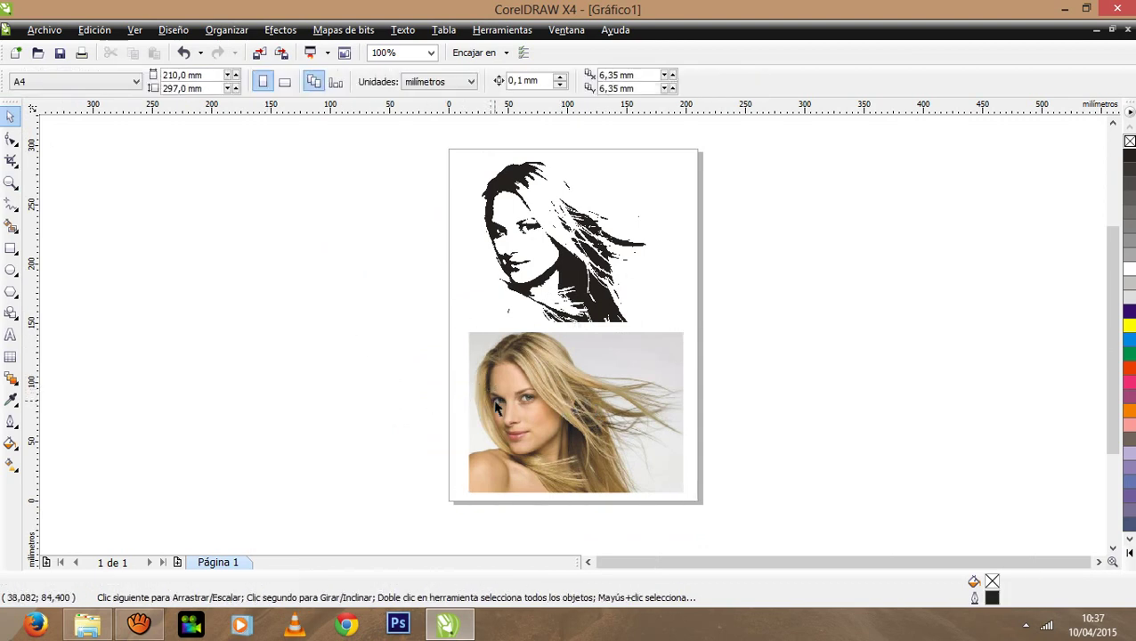
click(499, 406)
click(425, 401)
click(525, 424)
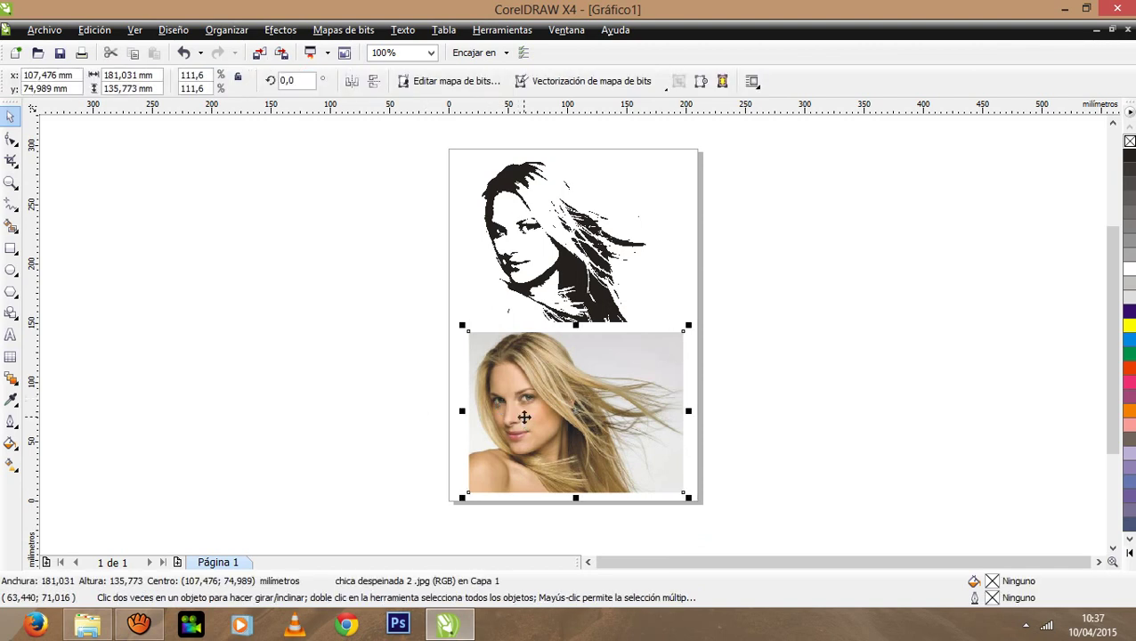
click(459, 402)
click(459, 402)
click(443, 427)
click(531, 400)
click(441, 385)
click(516, 405)
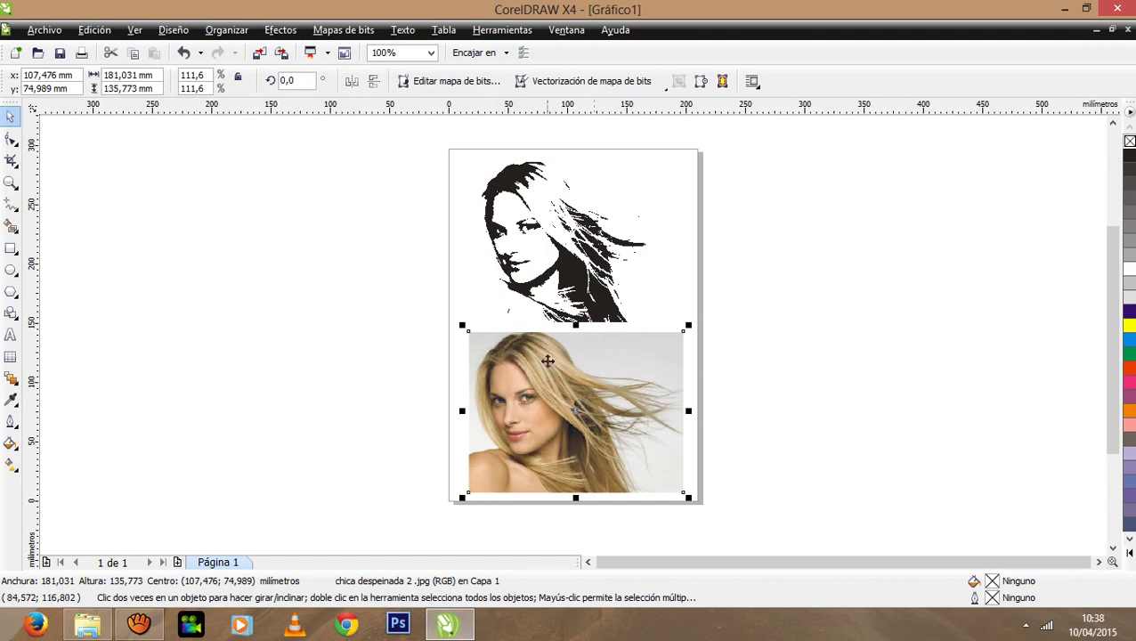
click(354, 33)
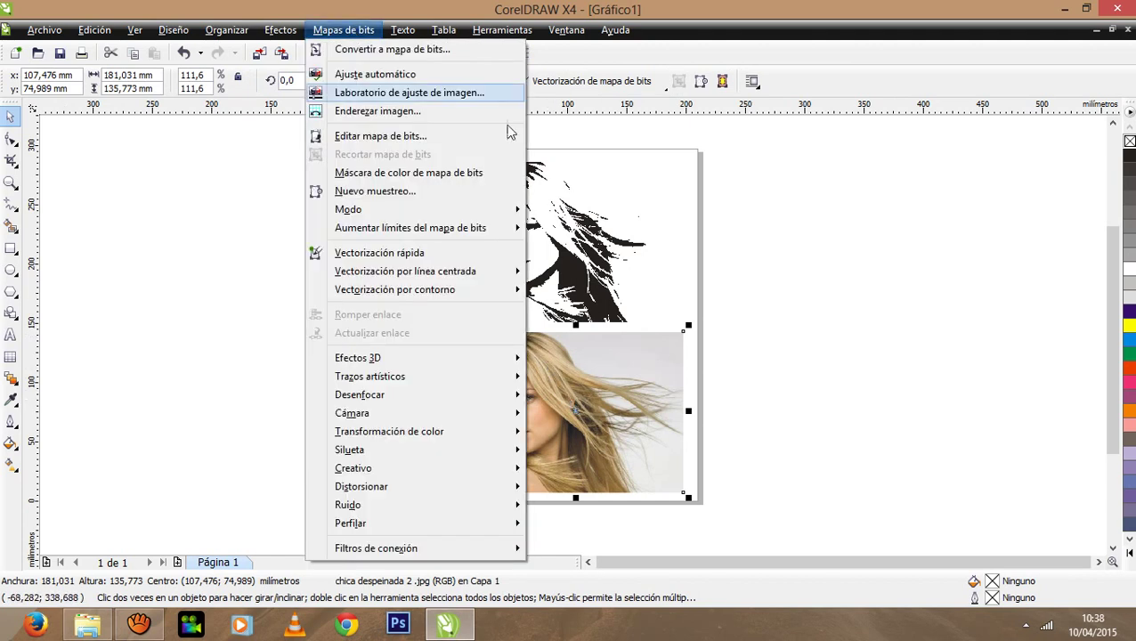
click(948, 319)
click(552, 242)
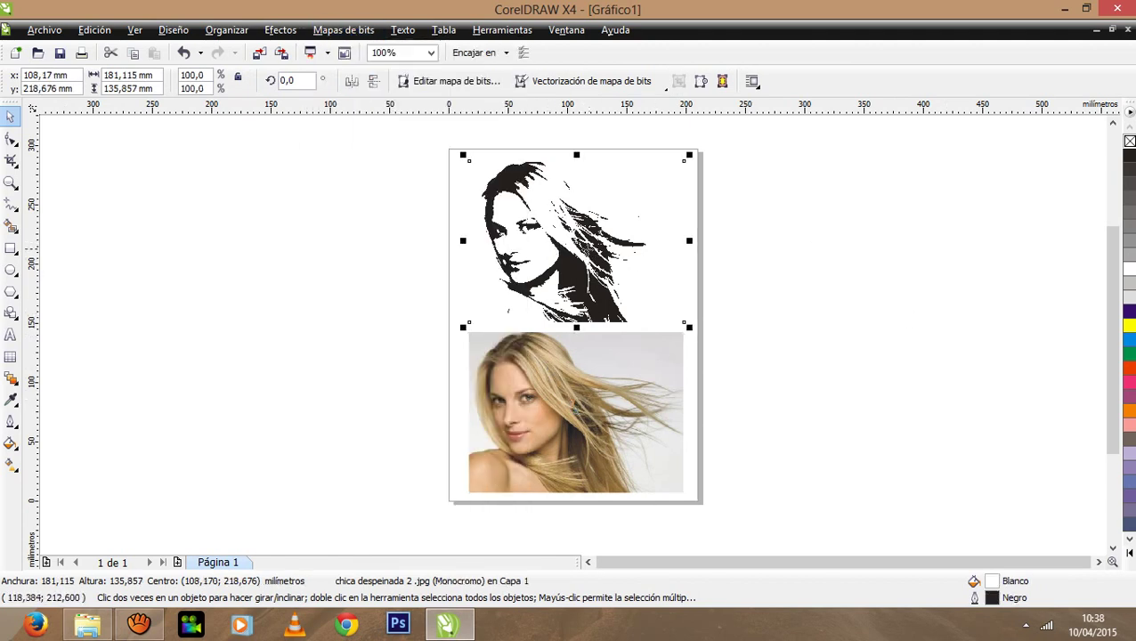
click(738, 258)
- Convert the lower photo to a bitmap at 300 ppp in greyscale (8 bits) colour mode
click(647, 365)
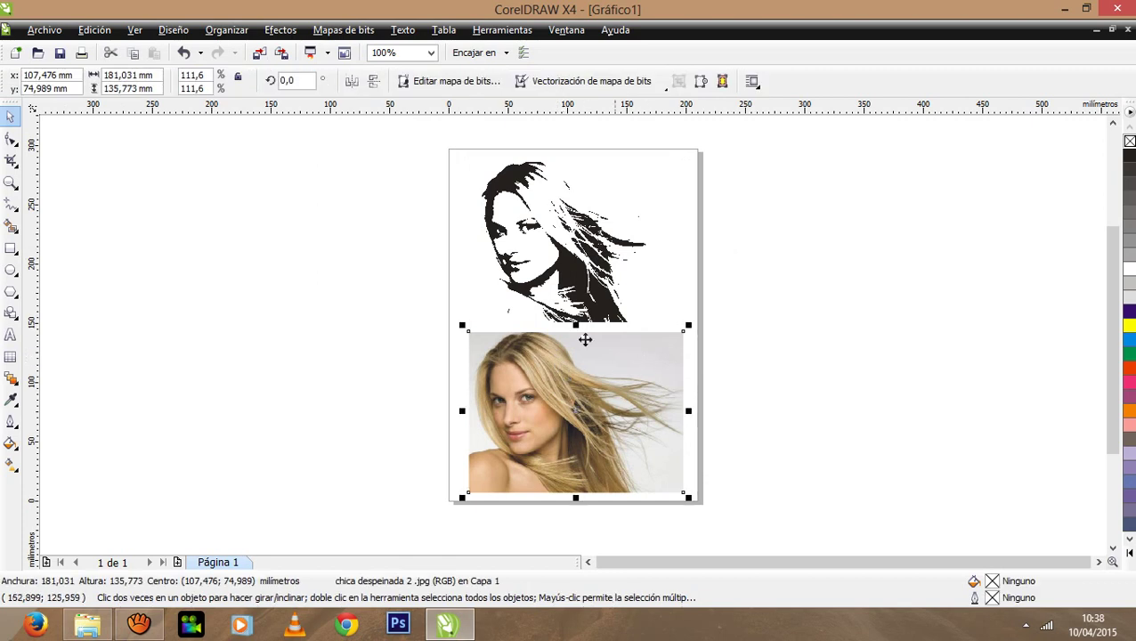
click(342, 31)
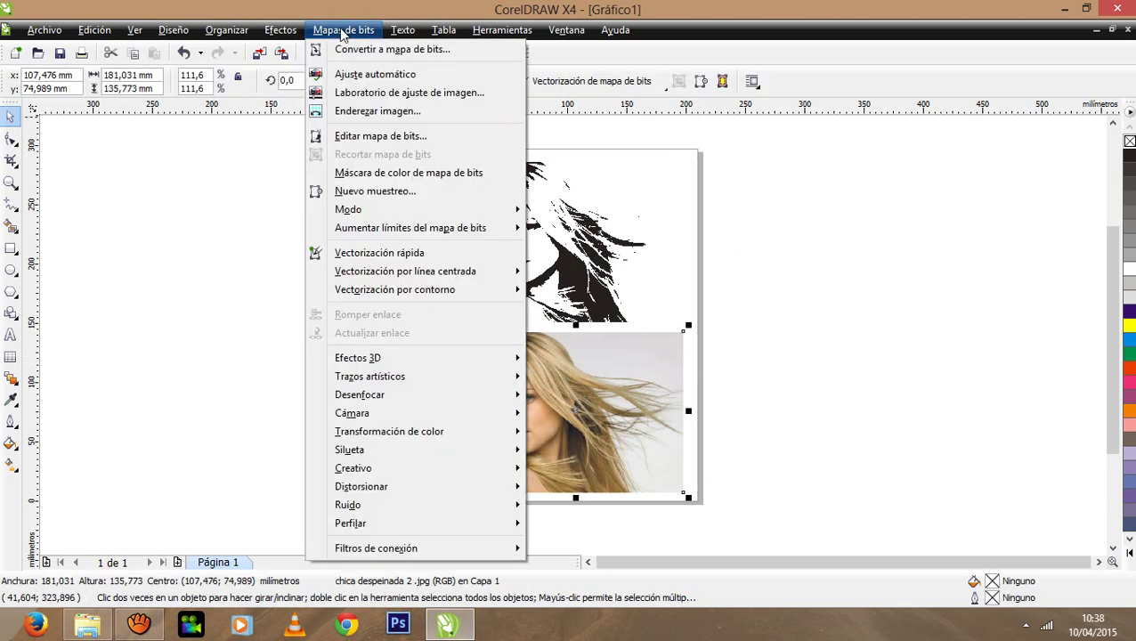
click(348, 51)
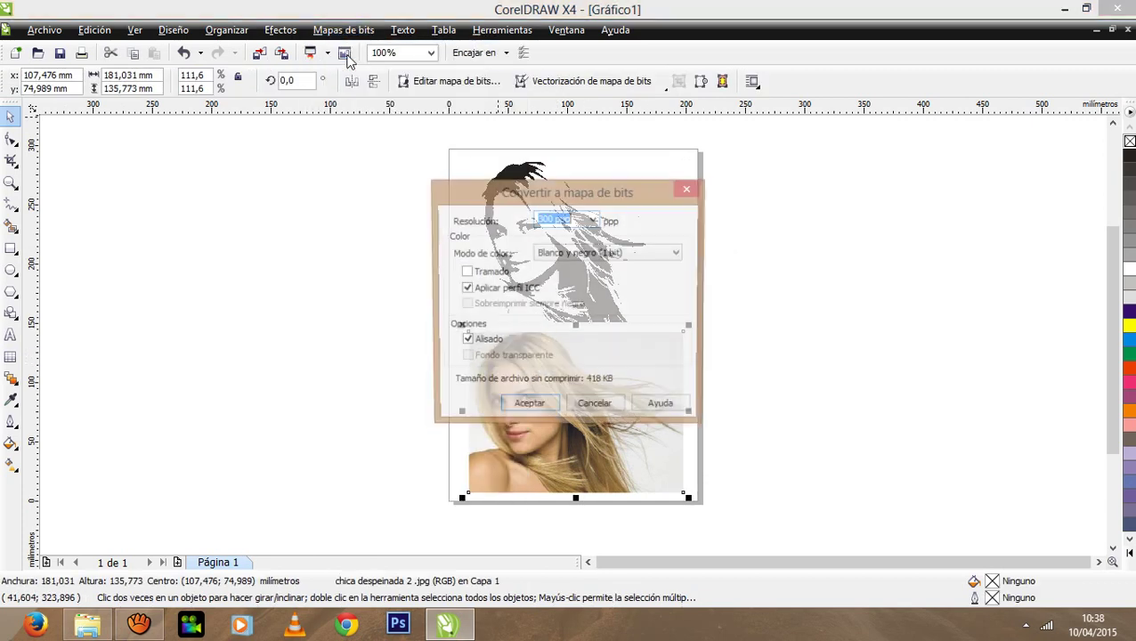
click(605, 256)
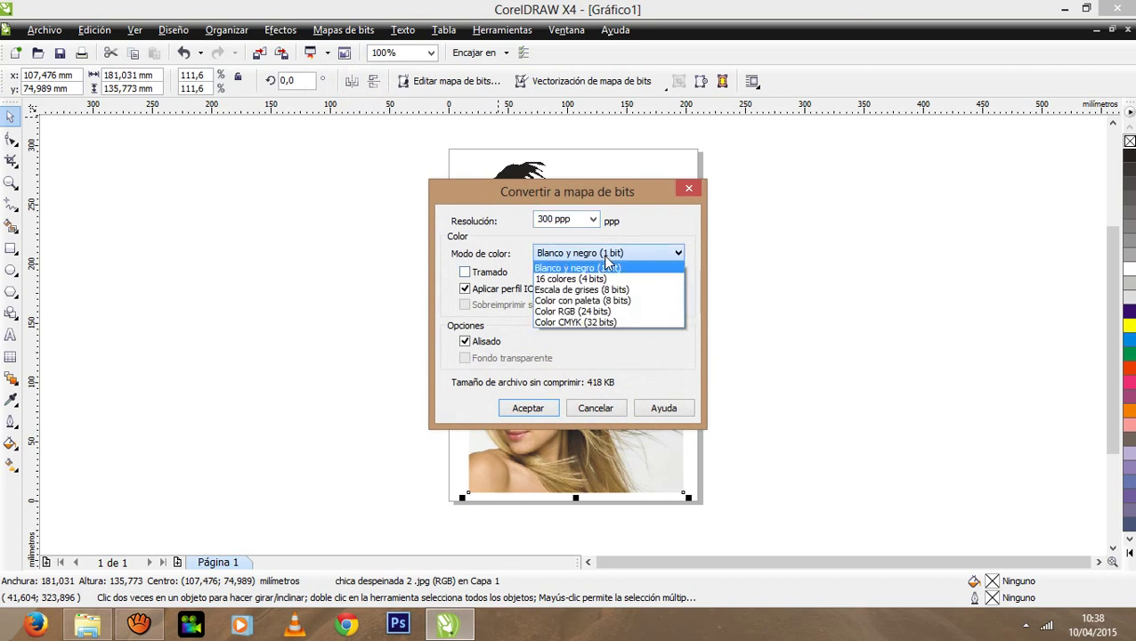
click(615, 290)
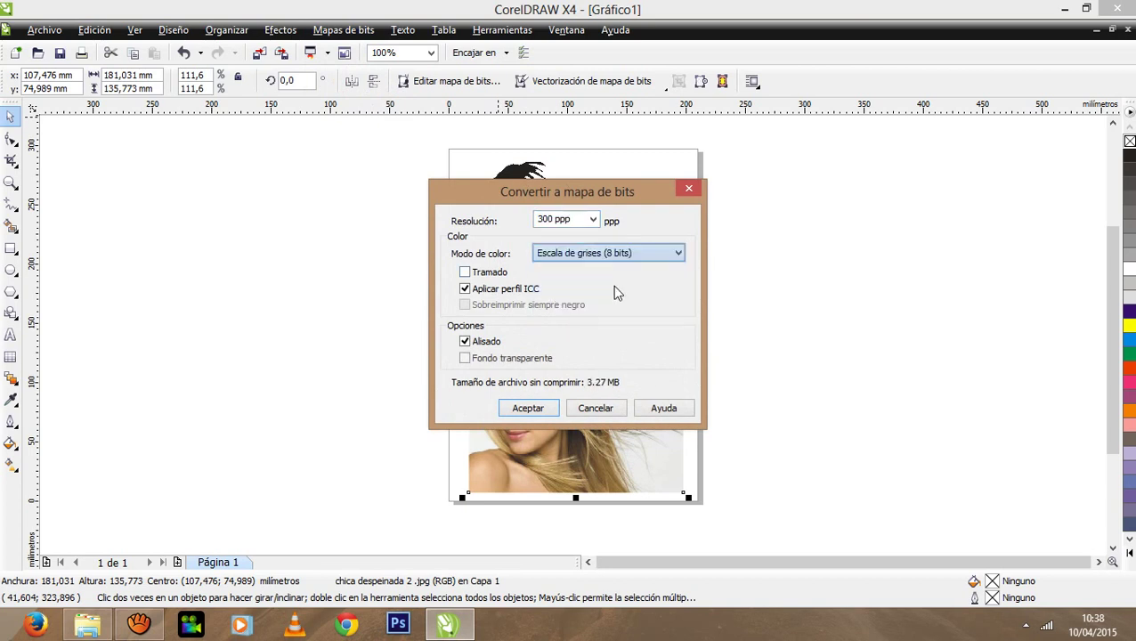
click(545, 407)
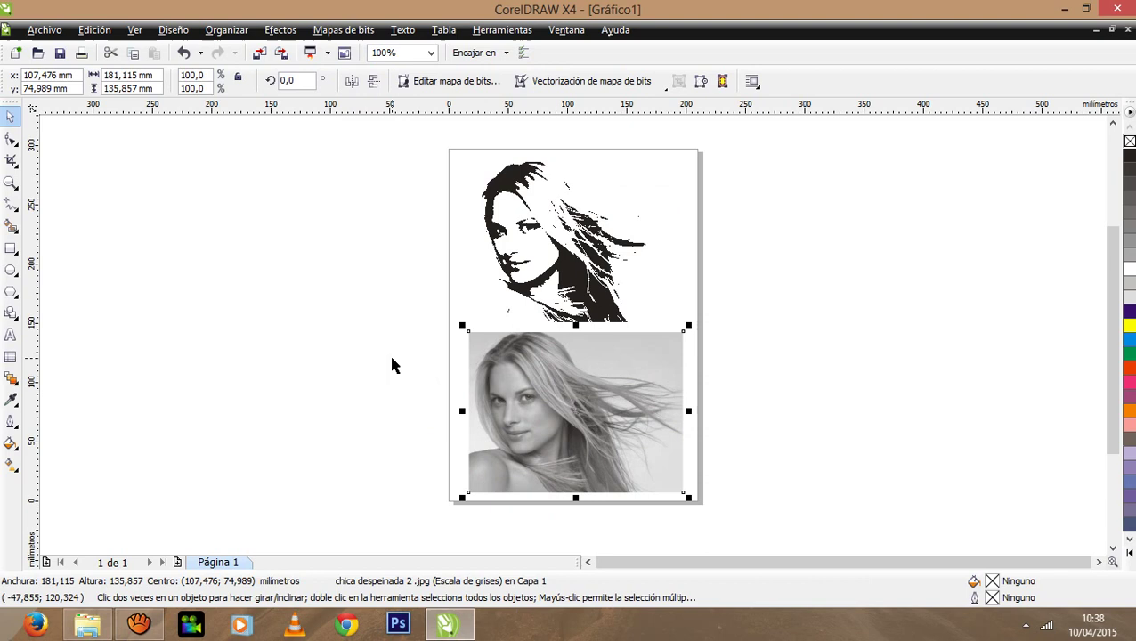
click(380, 361)
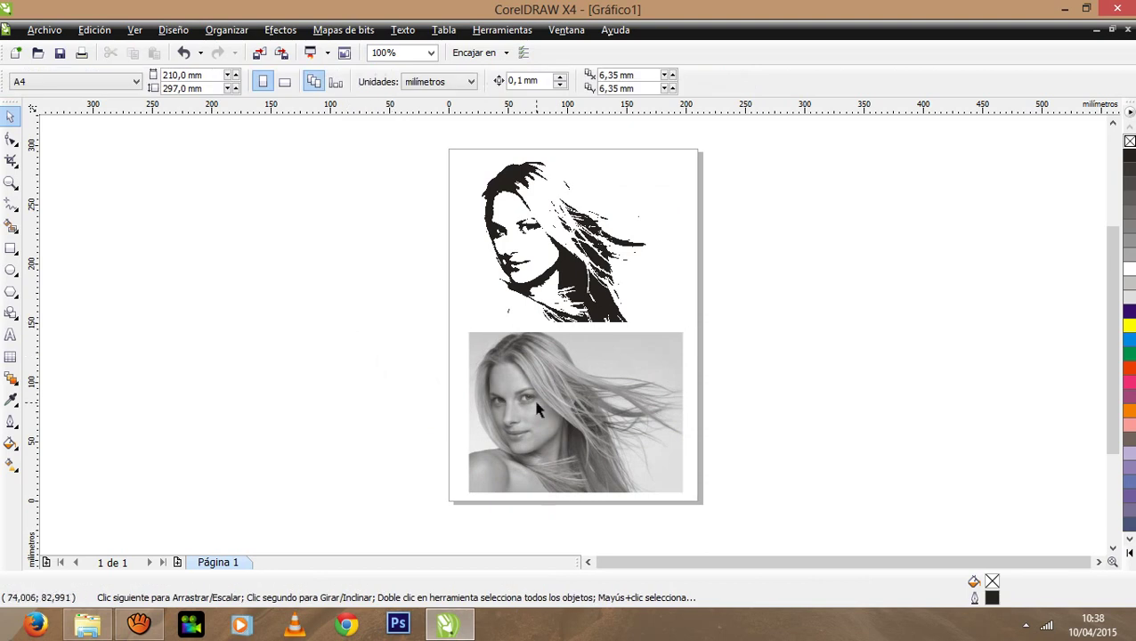
click(543, 294)
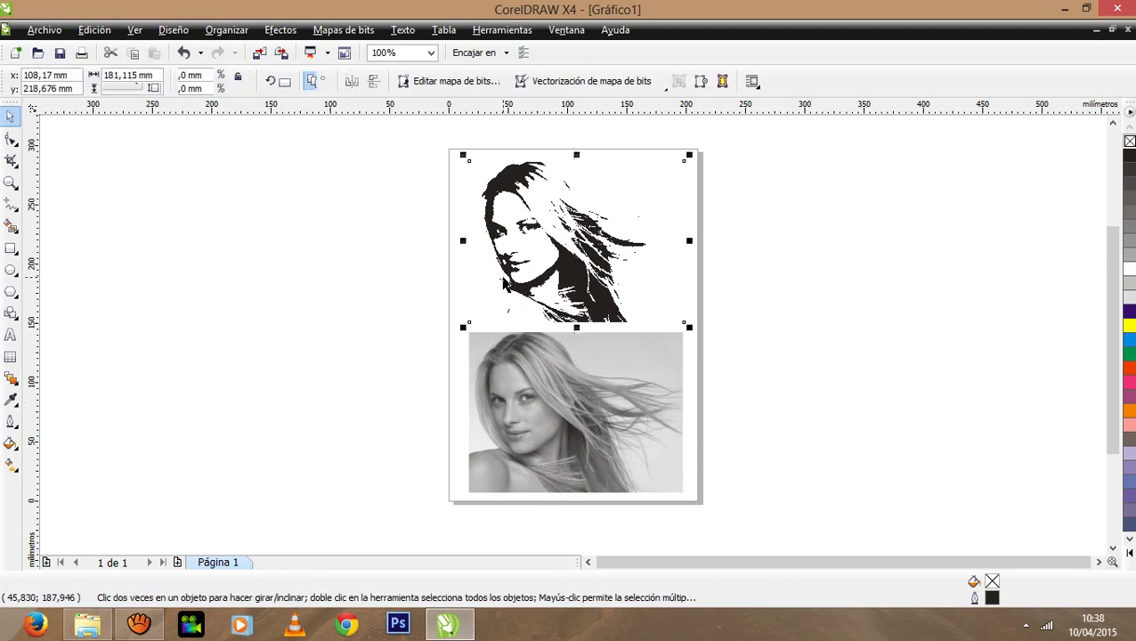
click(306, 294)
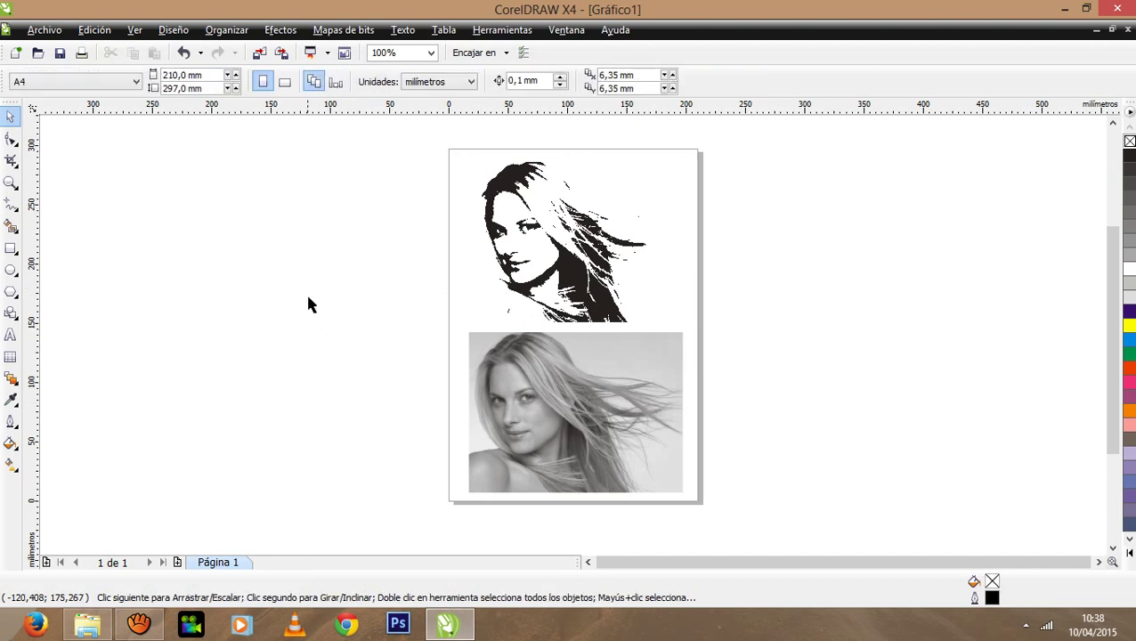
click(568, 268)
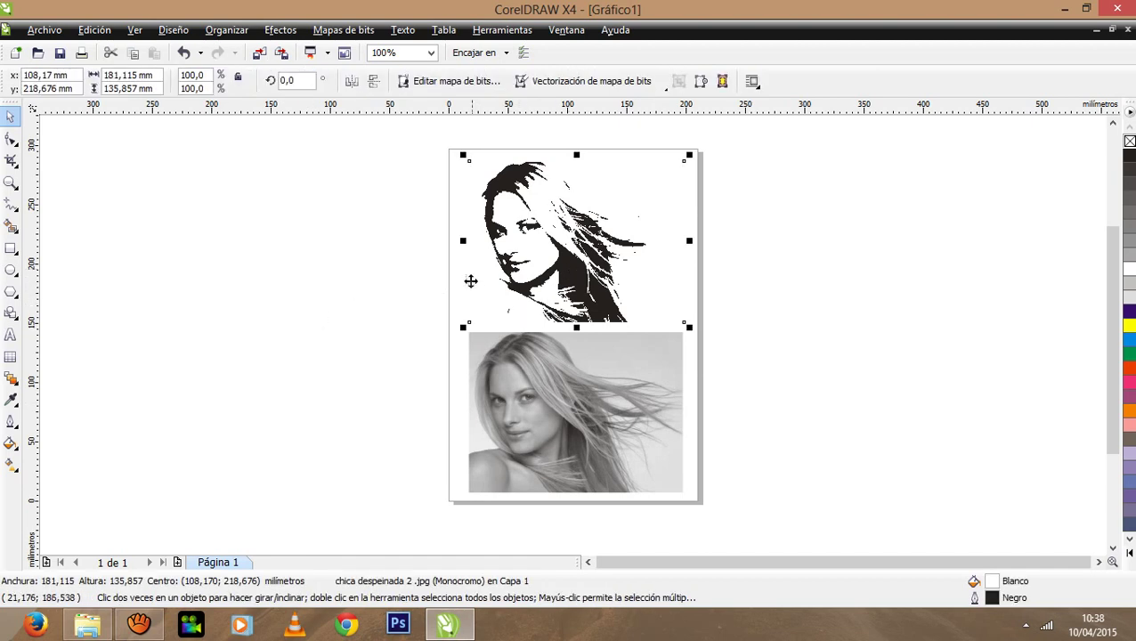
click(421, 297)
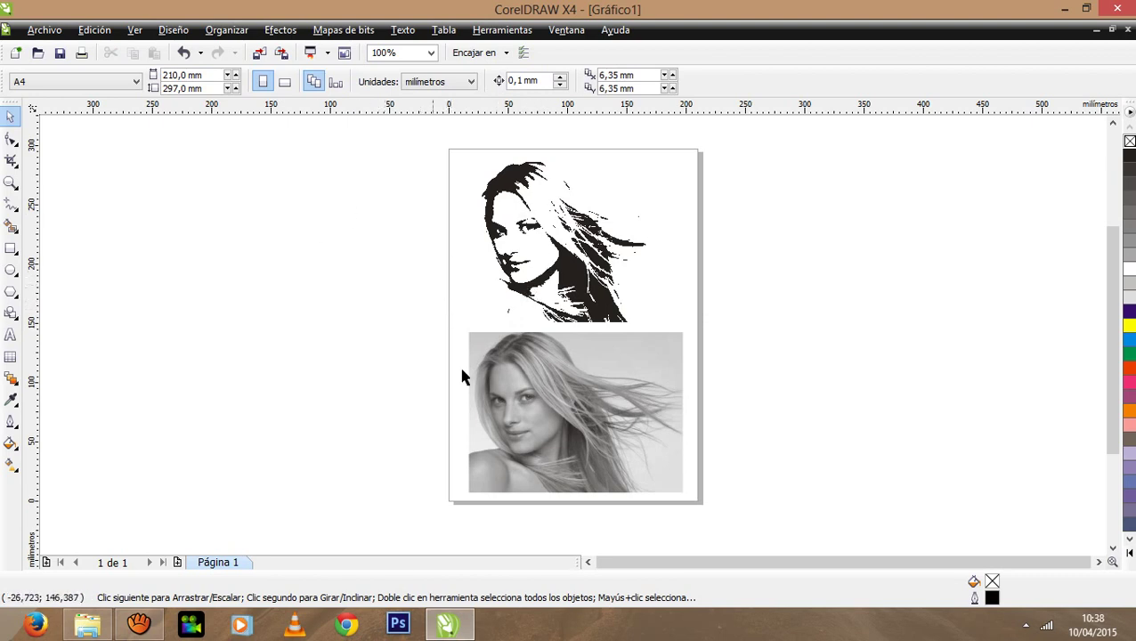
click(568, 381)
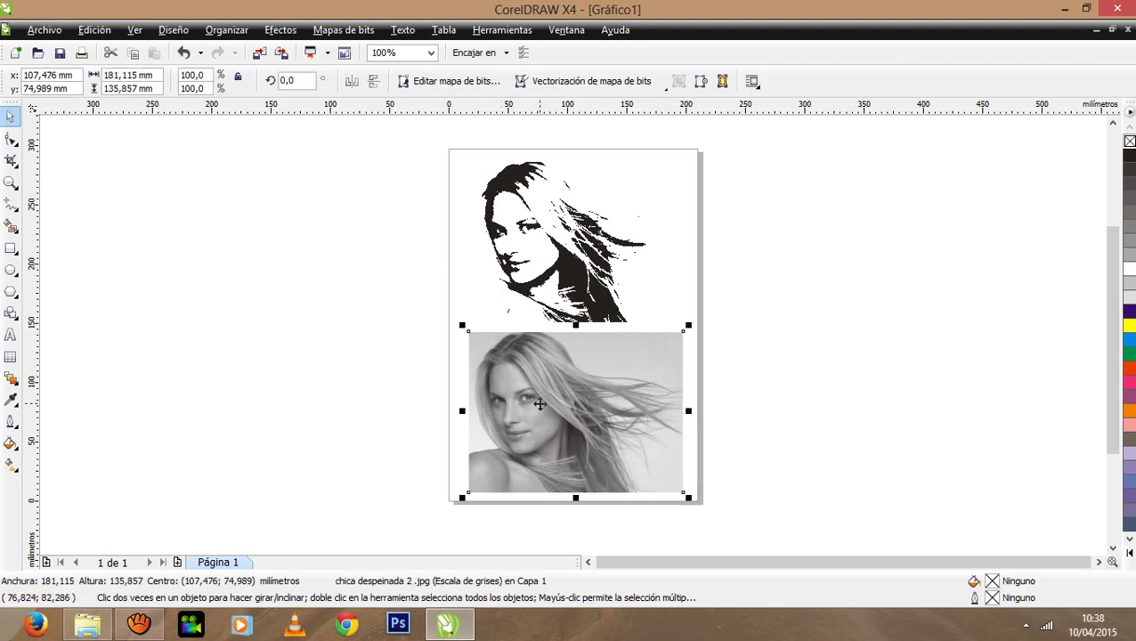
click(434, 377)
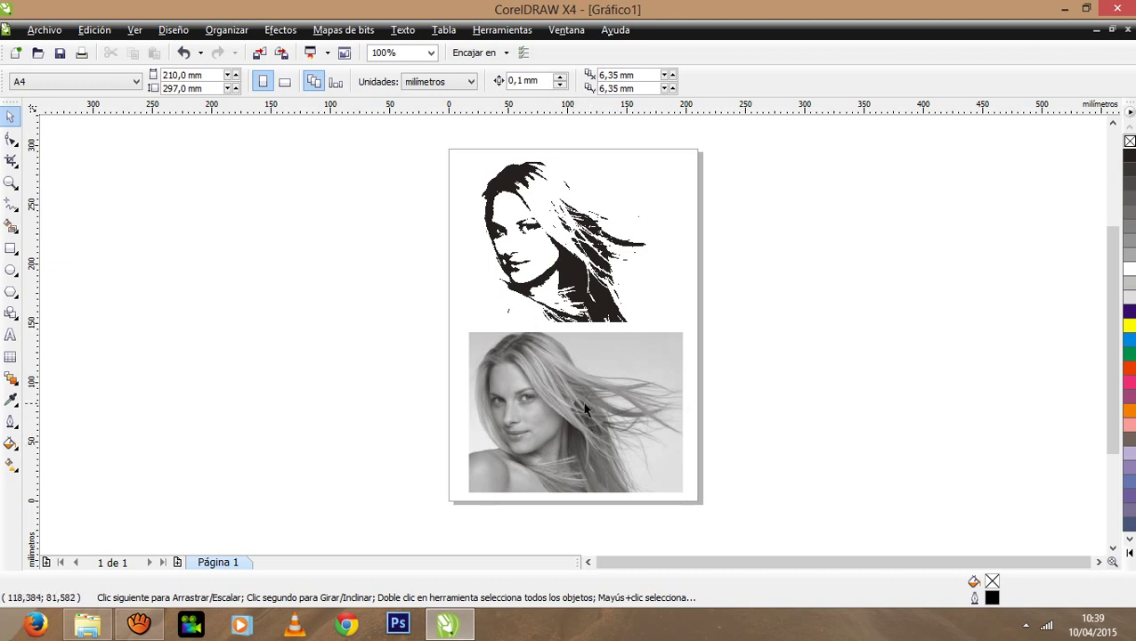
click(524, 412)
click(523, 409)
click(553, 410)
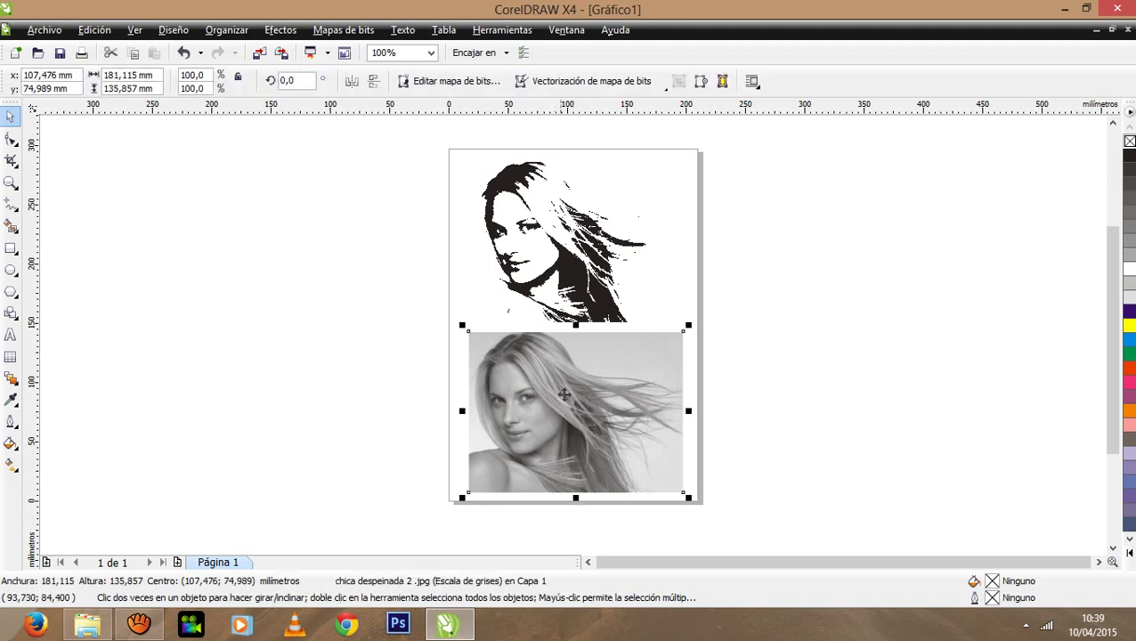
click(486, 271)
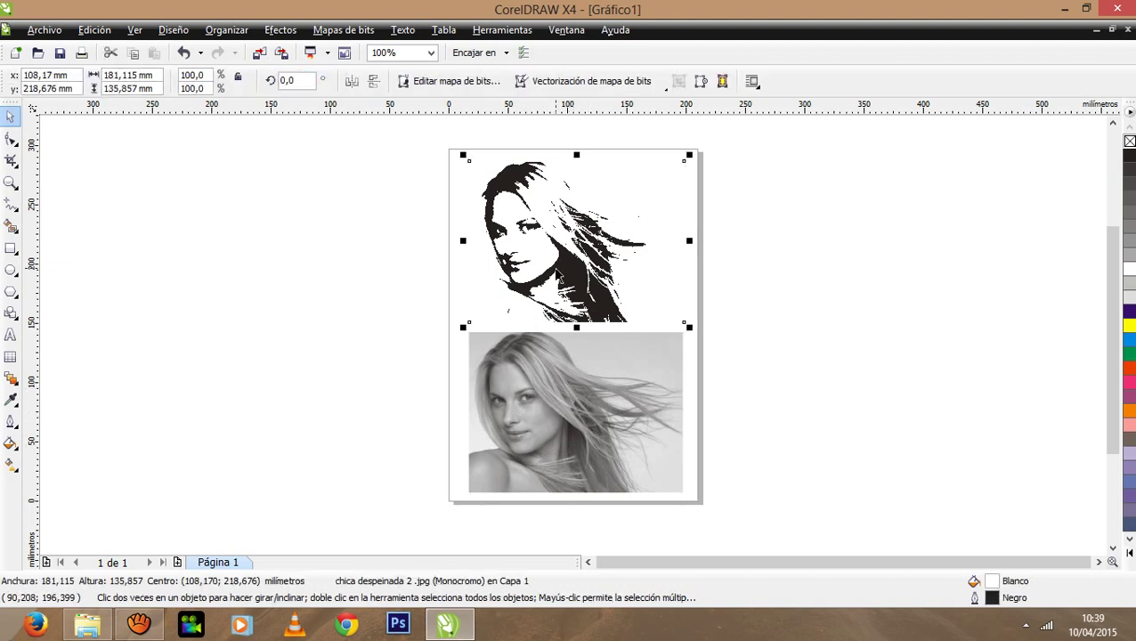
click(401, 277)
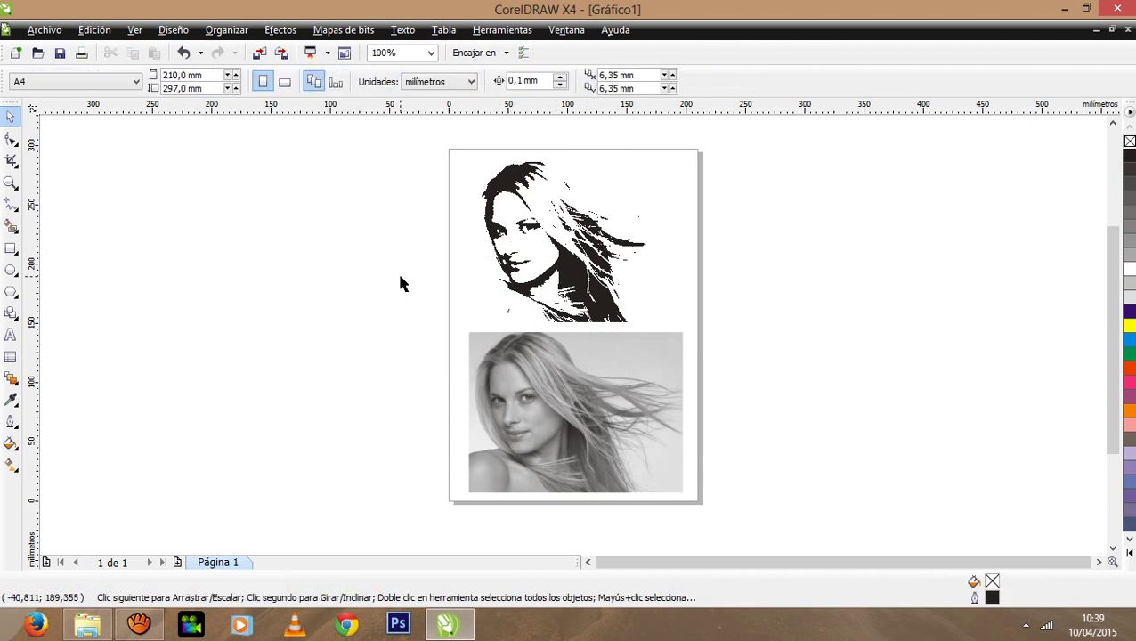
- Switch to aTube Catcher and stop the running screen recording
click(138, 623)
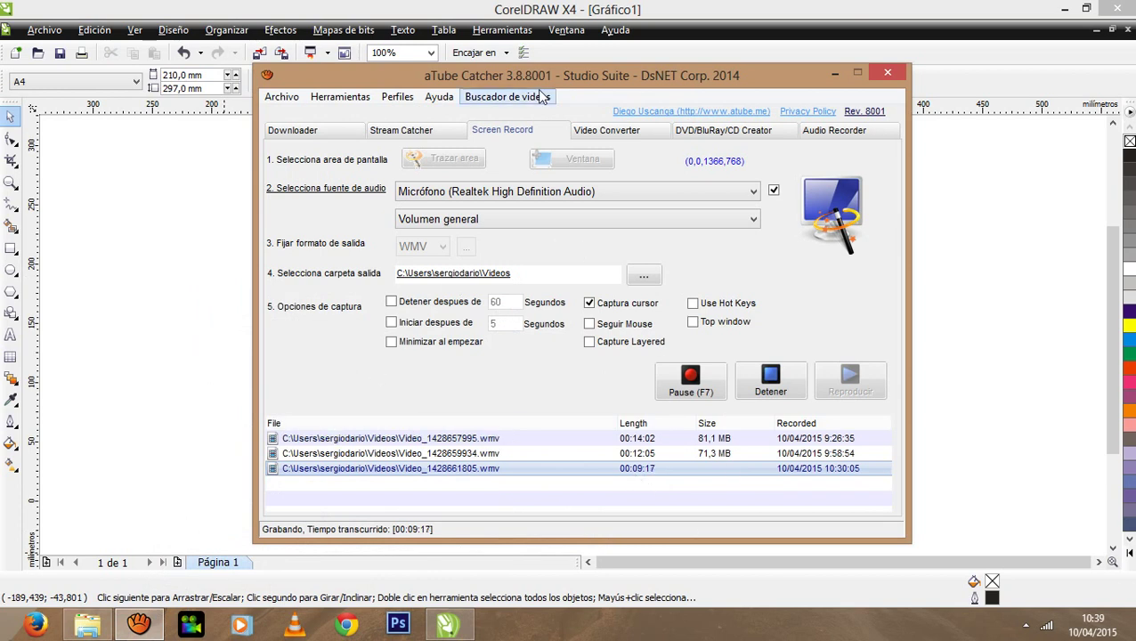
mouse_move(539, 78)
mouse_down()
mouse_move(812, 75)
mouse_move(55, 66)
mouse_move(86, 81)
mouse_up()
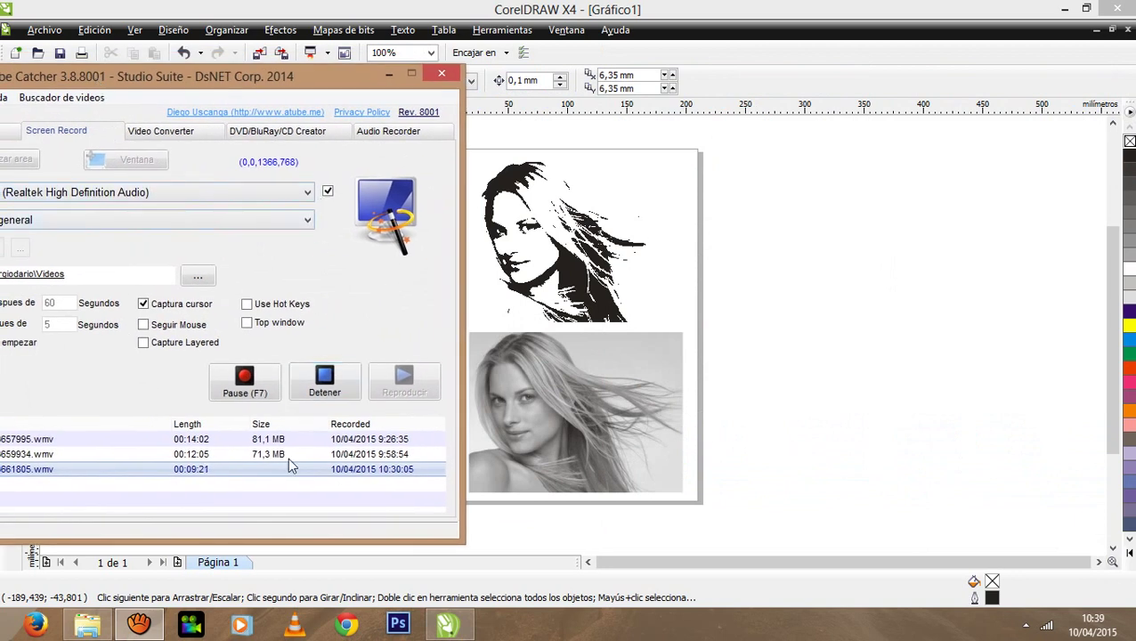
click(326, 383)
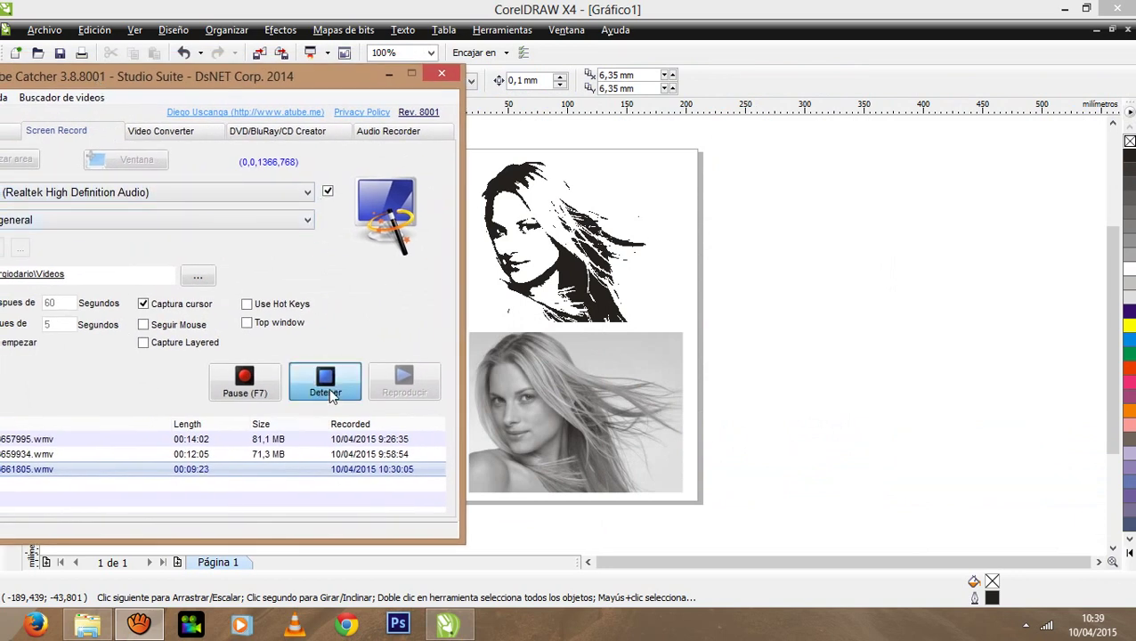